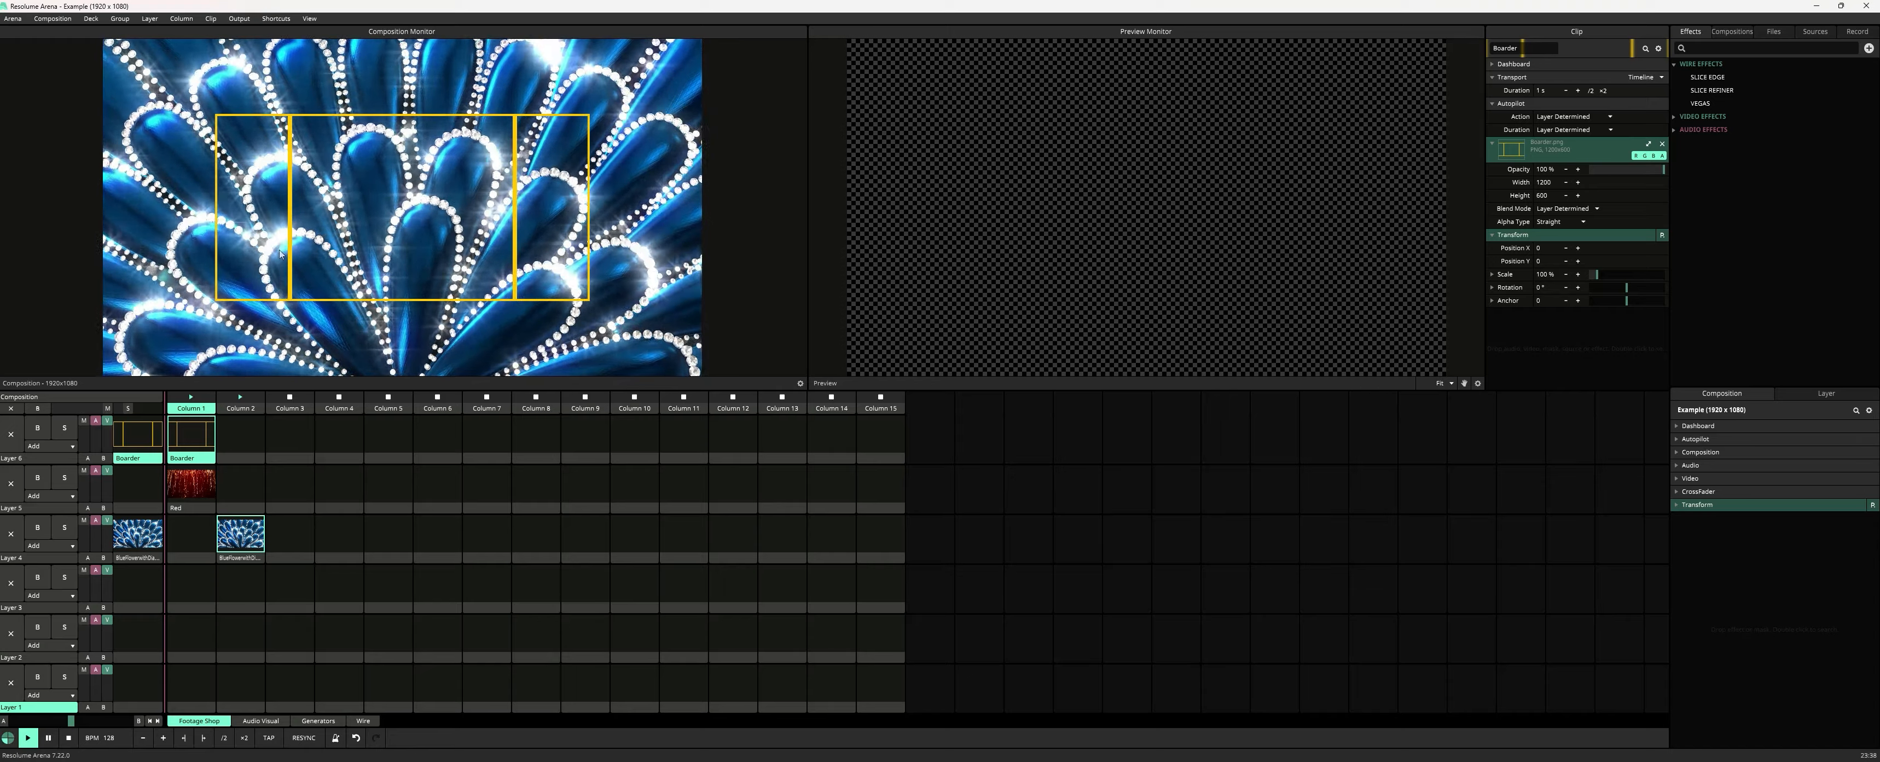
Switch to the Map Layout workbook in Excel and count the cells across the yellow and pink panel blocks
{"action": "left_click", "coordinate": [56, 20]}
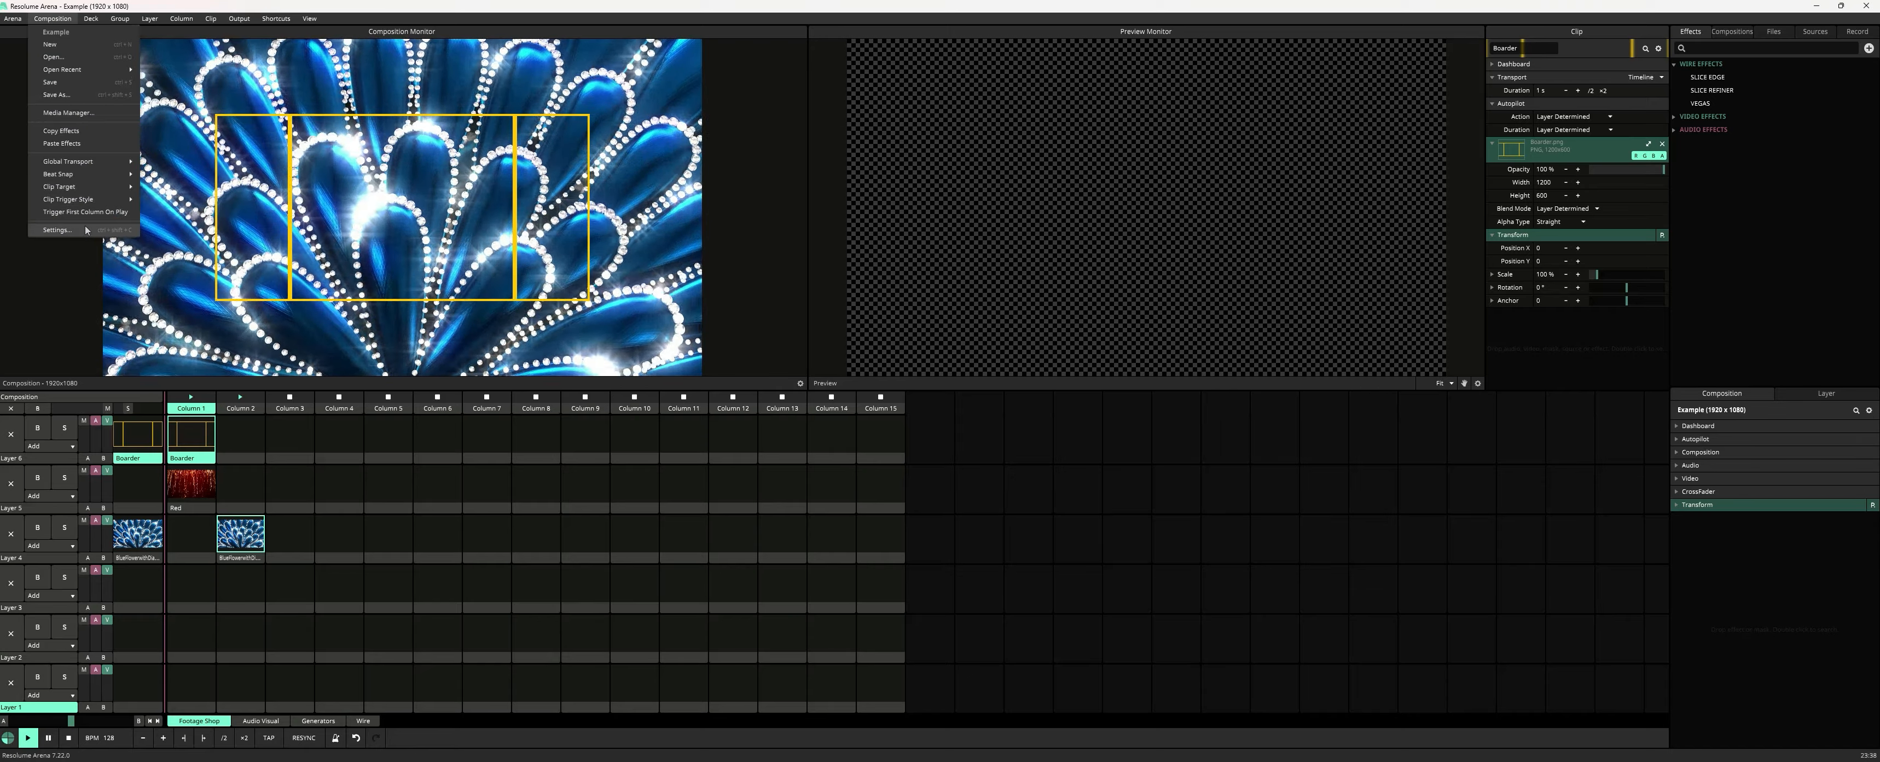
{"action": "left_click", "coordinate": [58, 229]}
{"action": "left_click", "coordinate": [891, 379]}
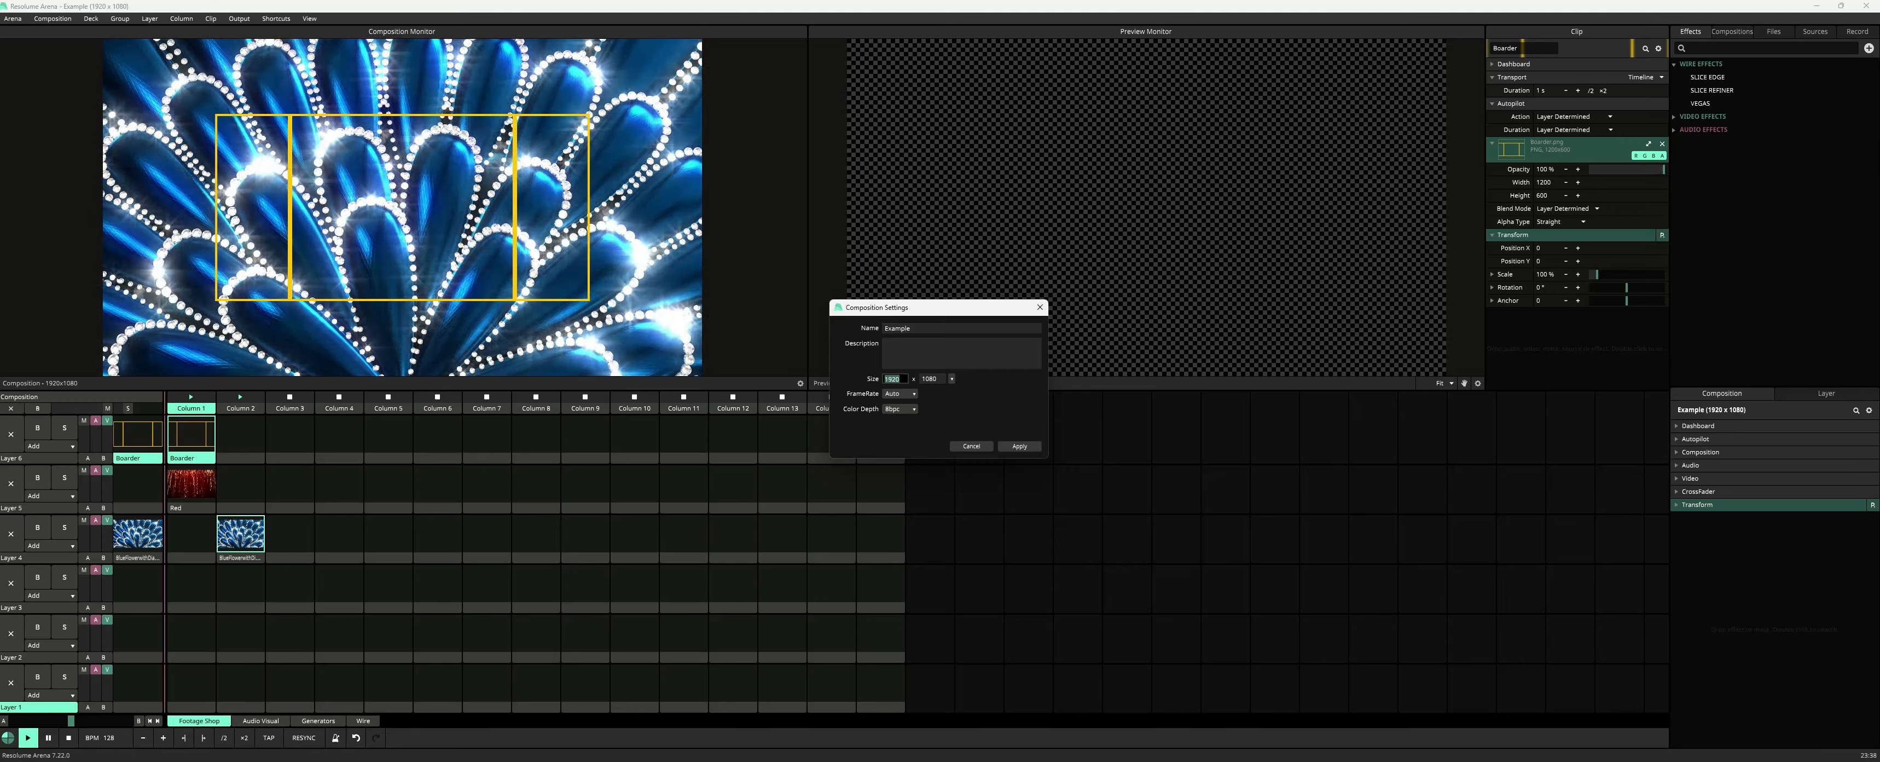
{"action": "key", "text": "alt+Tab"}
{"action": "key", "text": "alt+Tab"}
{"action": "key", "text": "alt+Tab"}
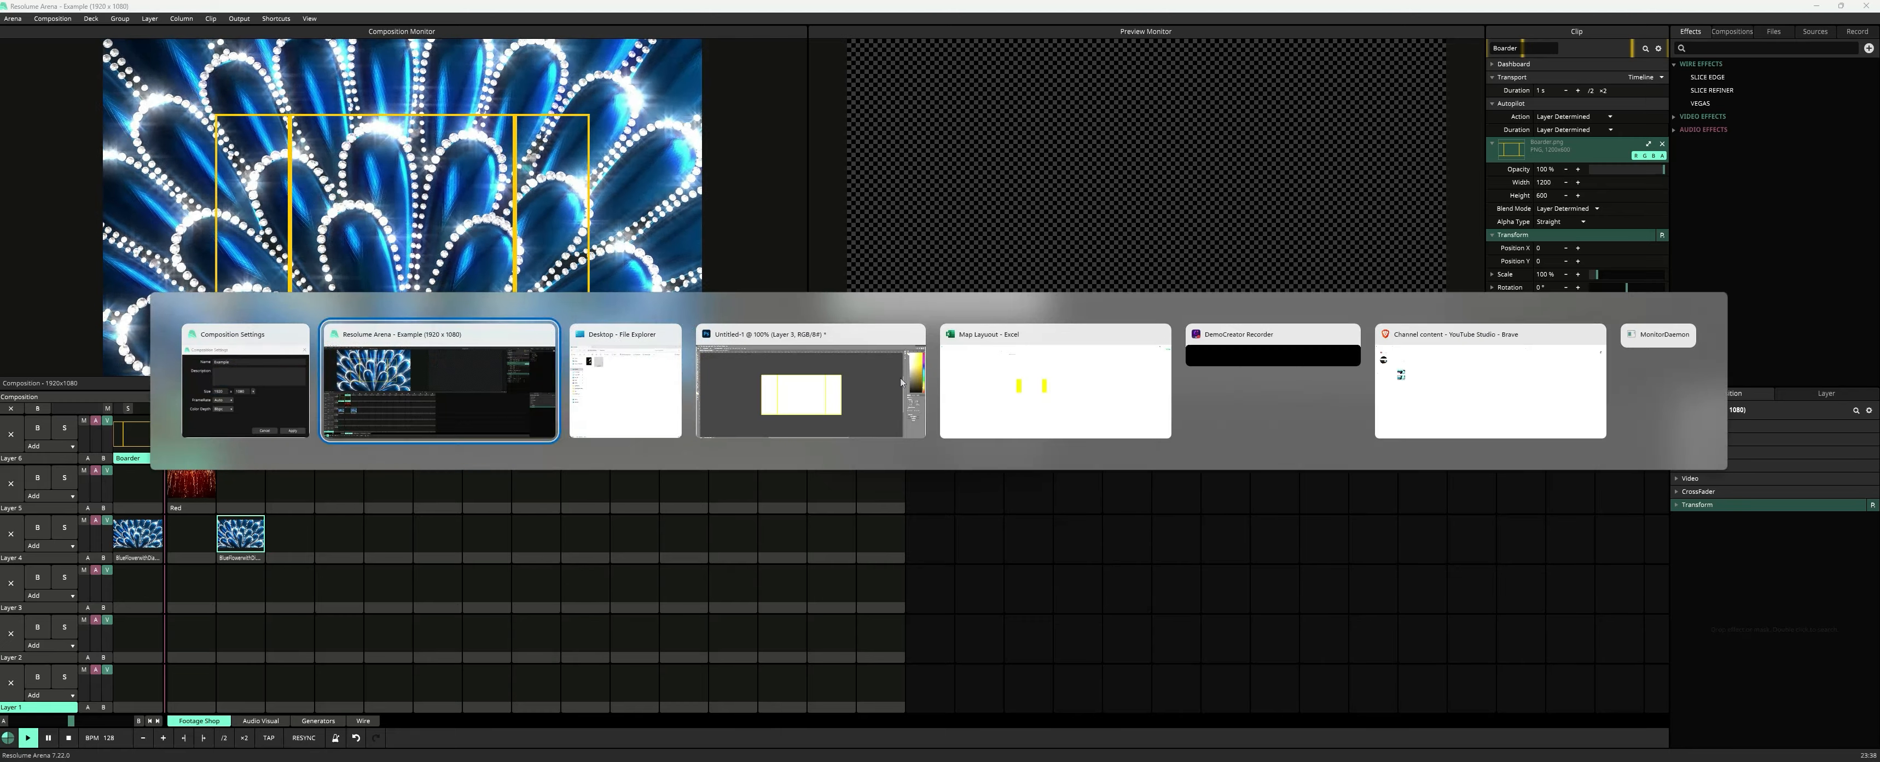
{"action": "key", "text": "alt+Tab"}
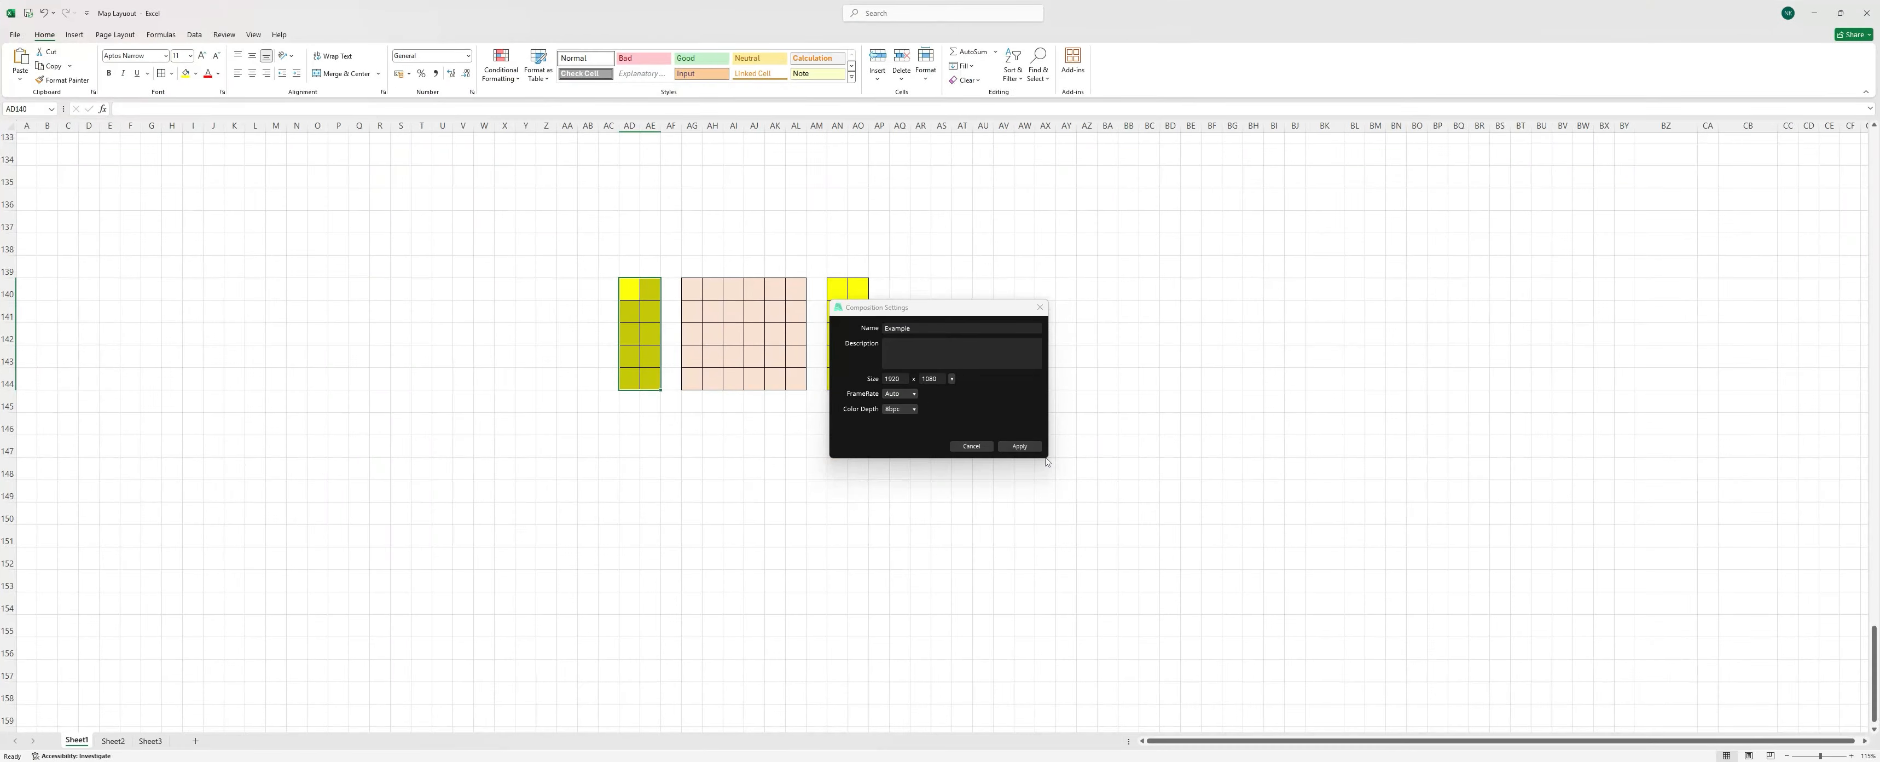
{"action": "left_click", "coordinate": [632, 378]}
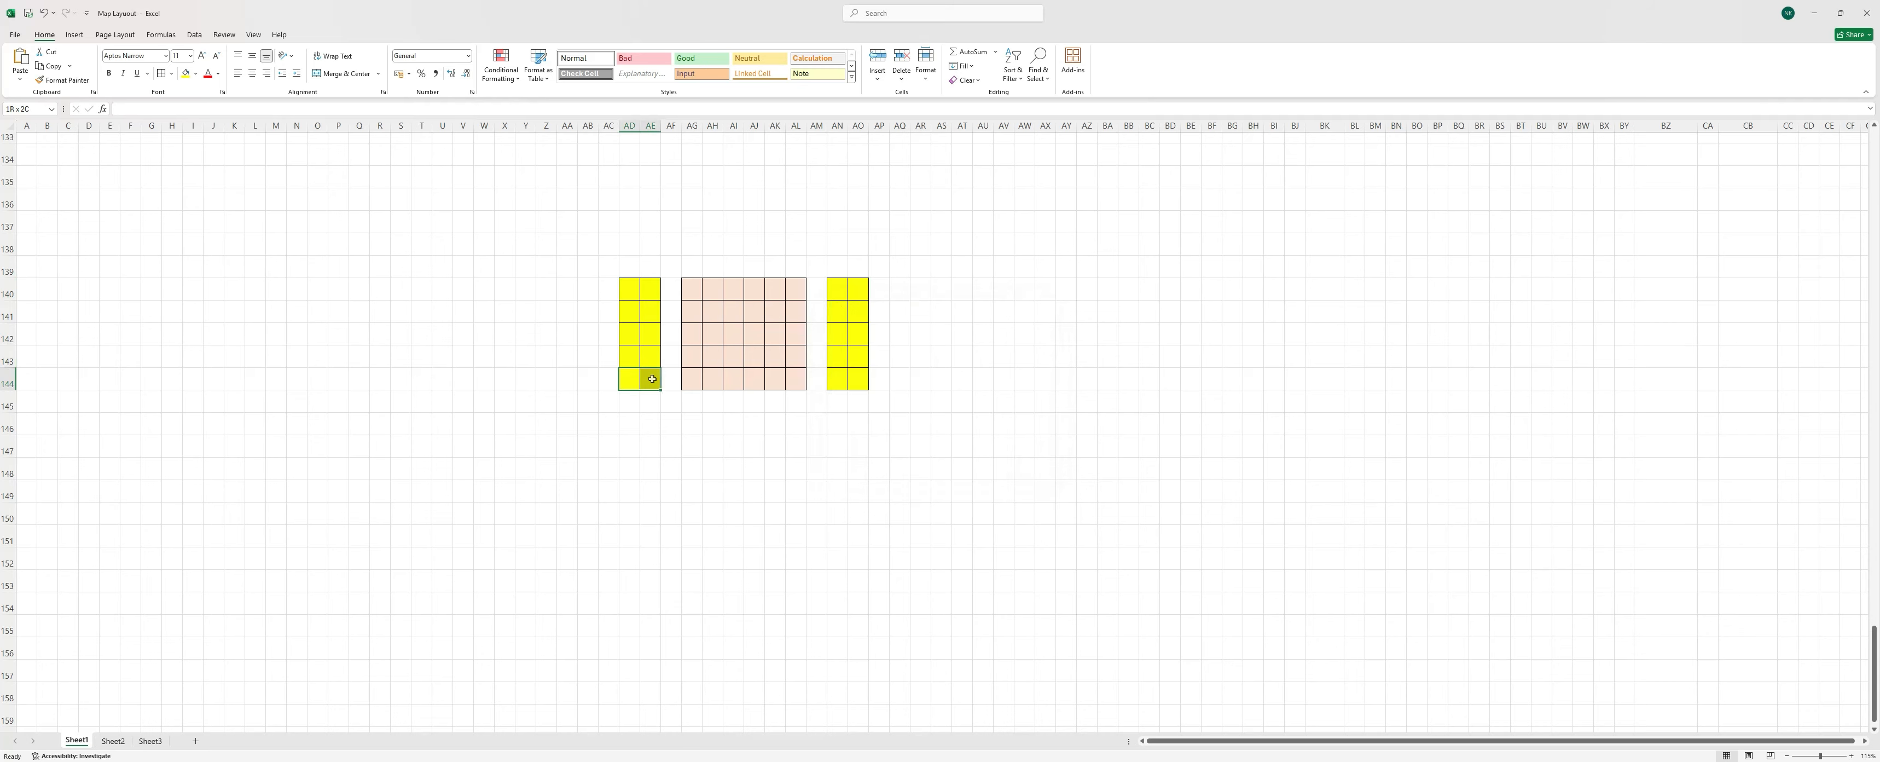
{"action": "left_click_drag", "start_coordinate": [732, 378], "coordinate": [862, 295]}
{"action": "key", "text": "alt+Tab"}
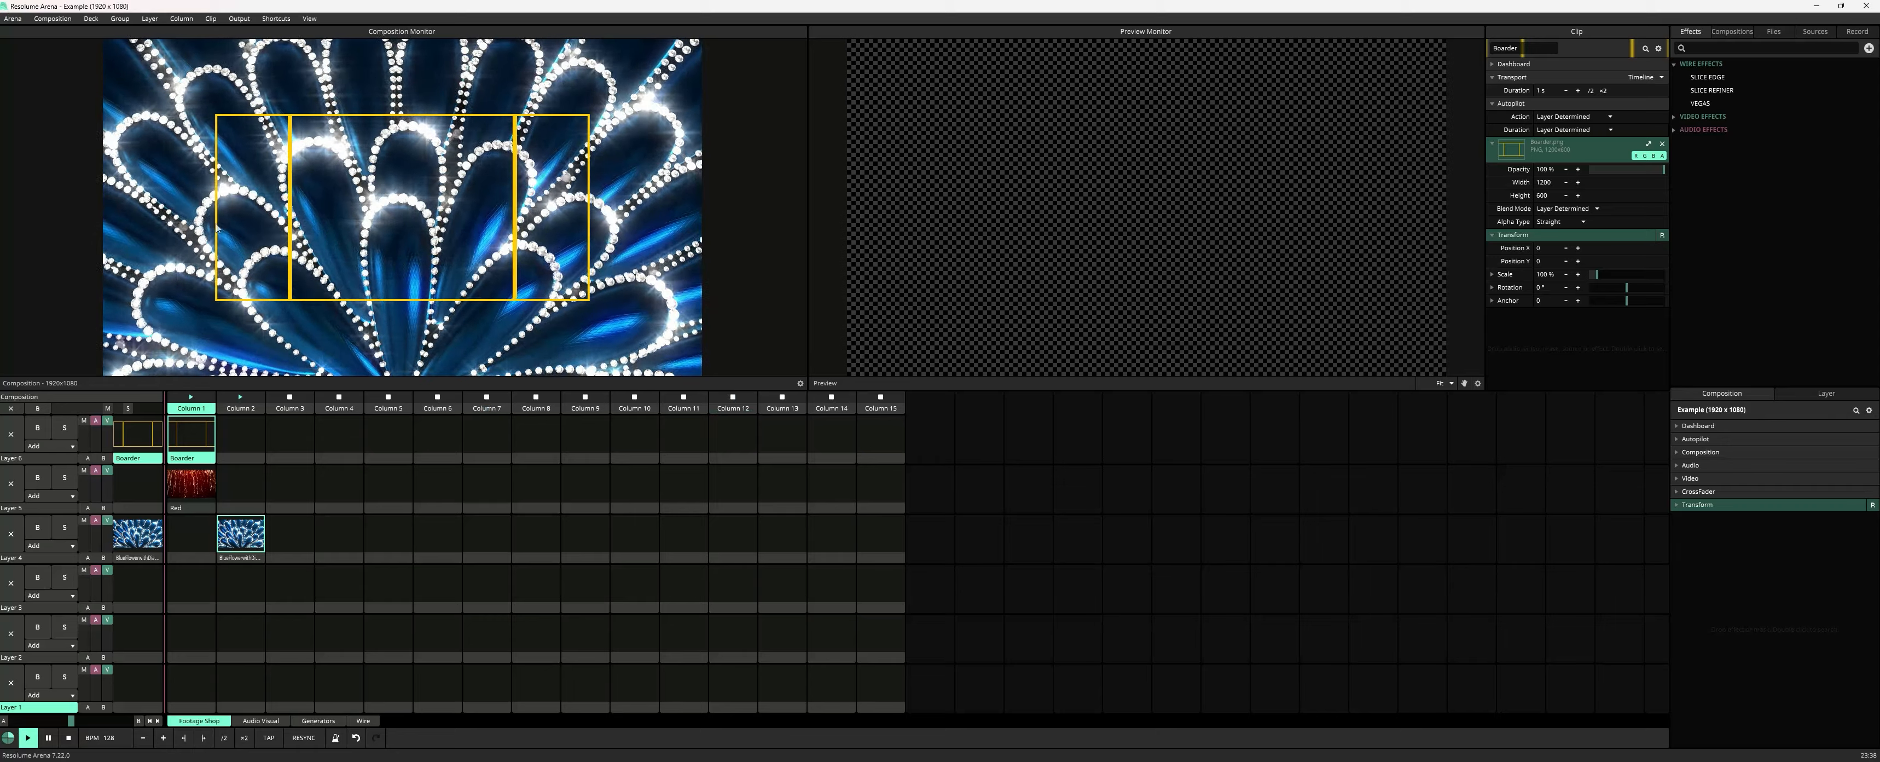
Set the Example composition's size to 1200 x 600 and apply the settings in Resolume Arena
{"action": "left_click", "coordinate": [50, 18]}
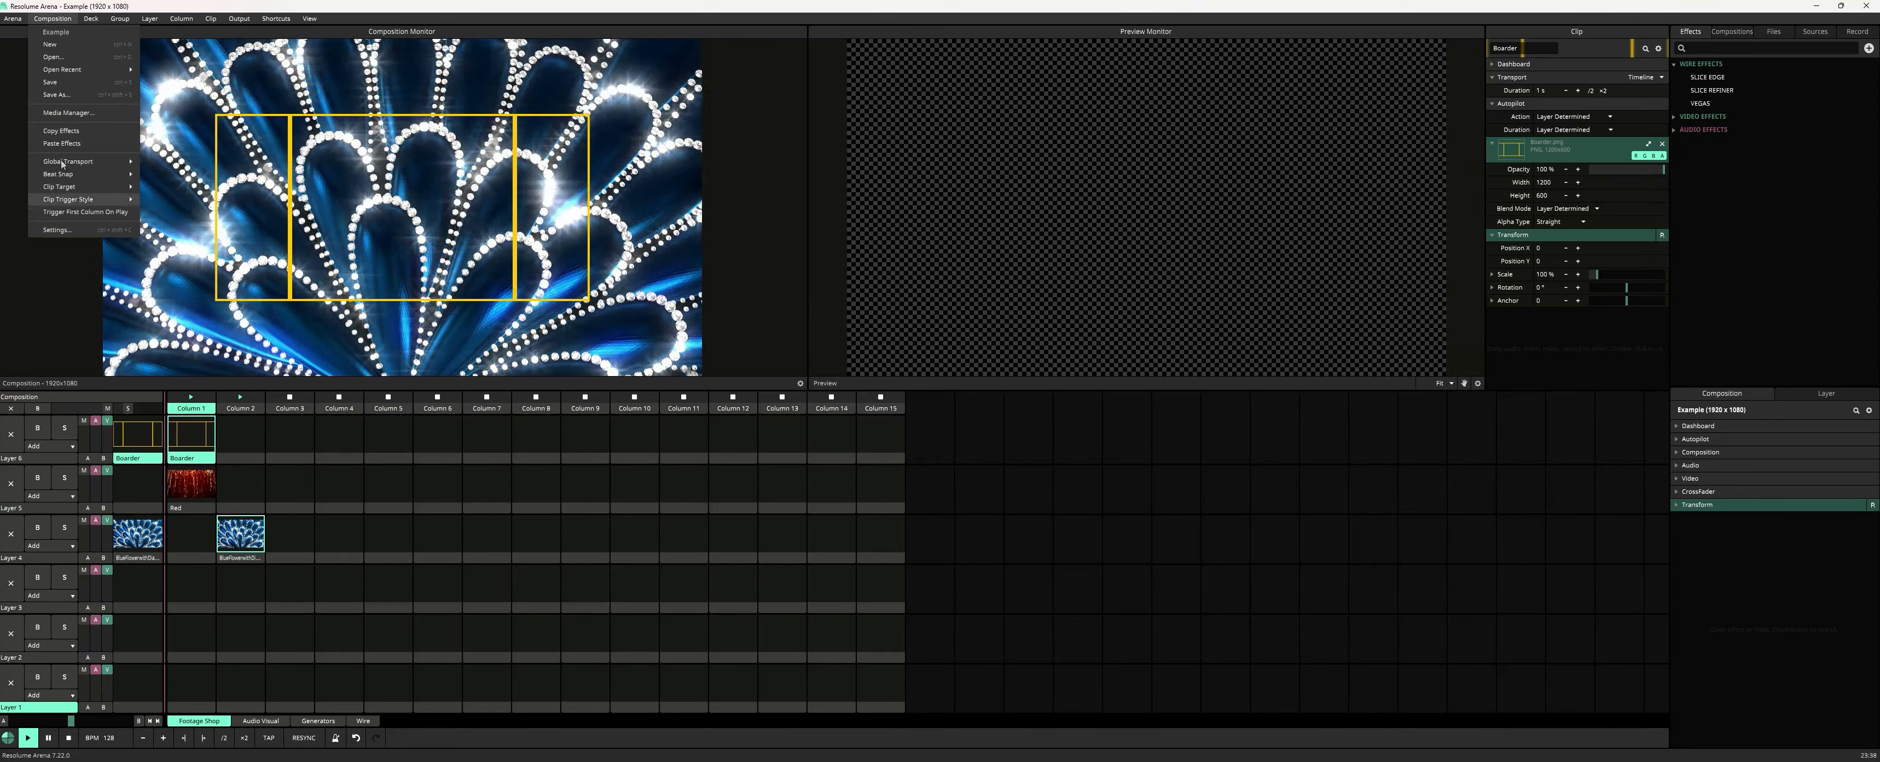
{"action": "left_click", "coordinate": [58, 230]}
{"action": "left_click", "coordinate": [894, 378]}
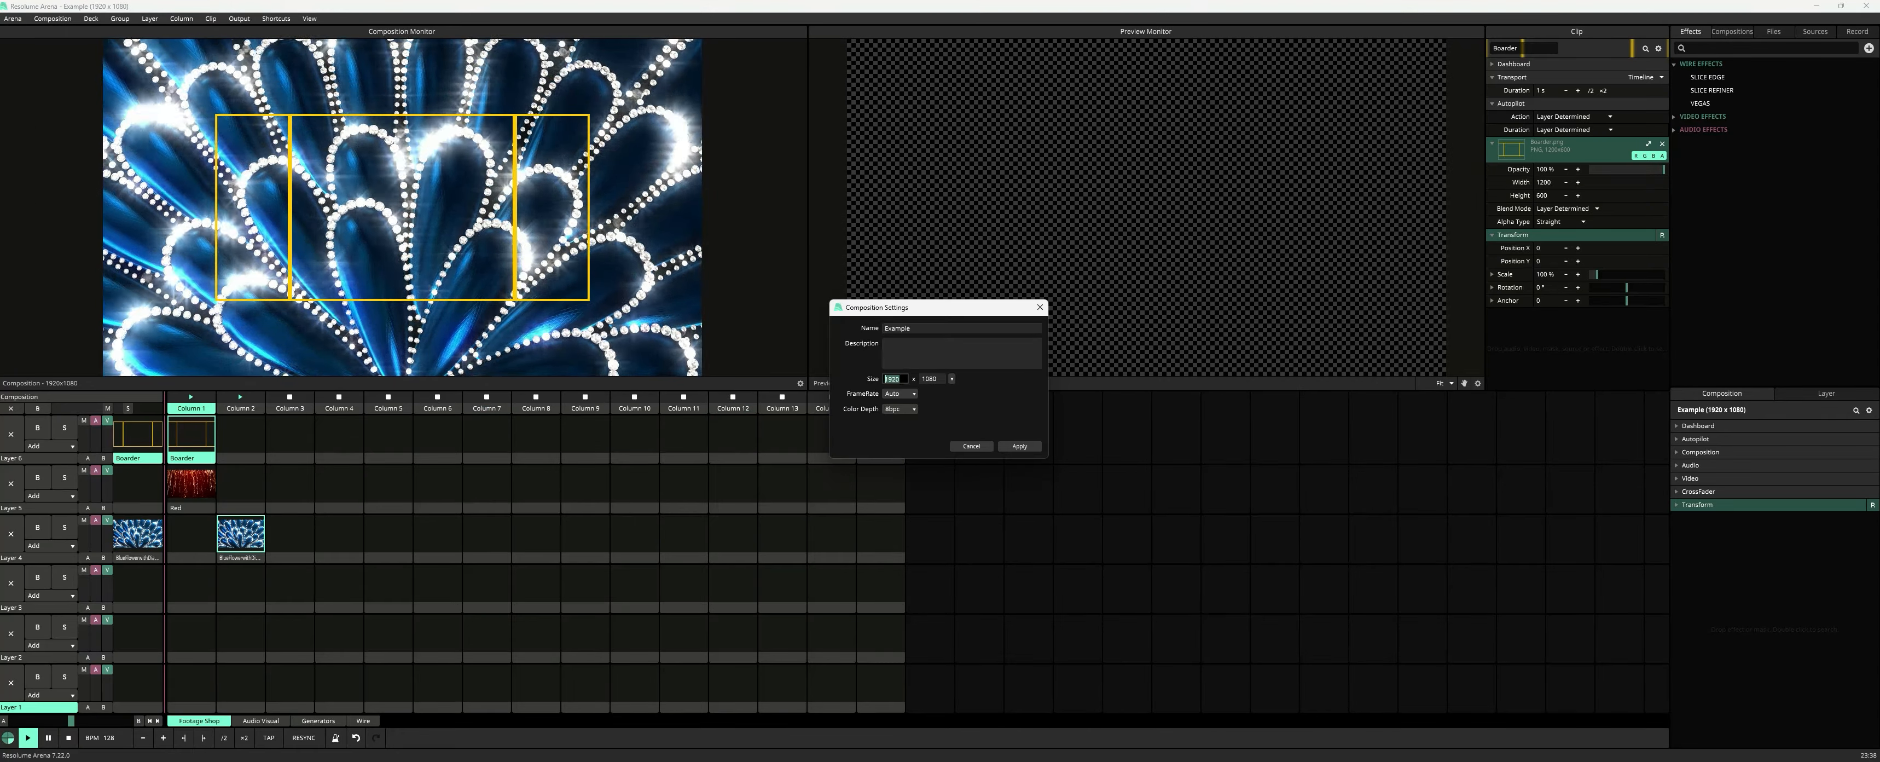
{"action": "type", "text": "1200"}
{"action": "key", "text": "Tab"}
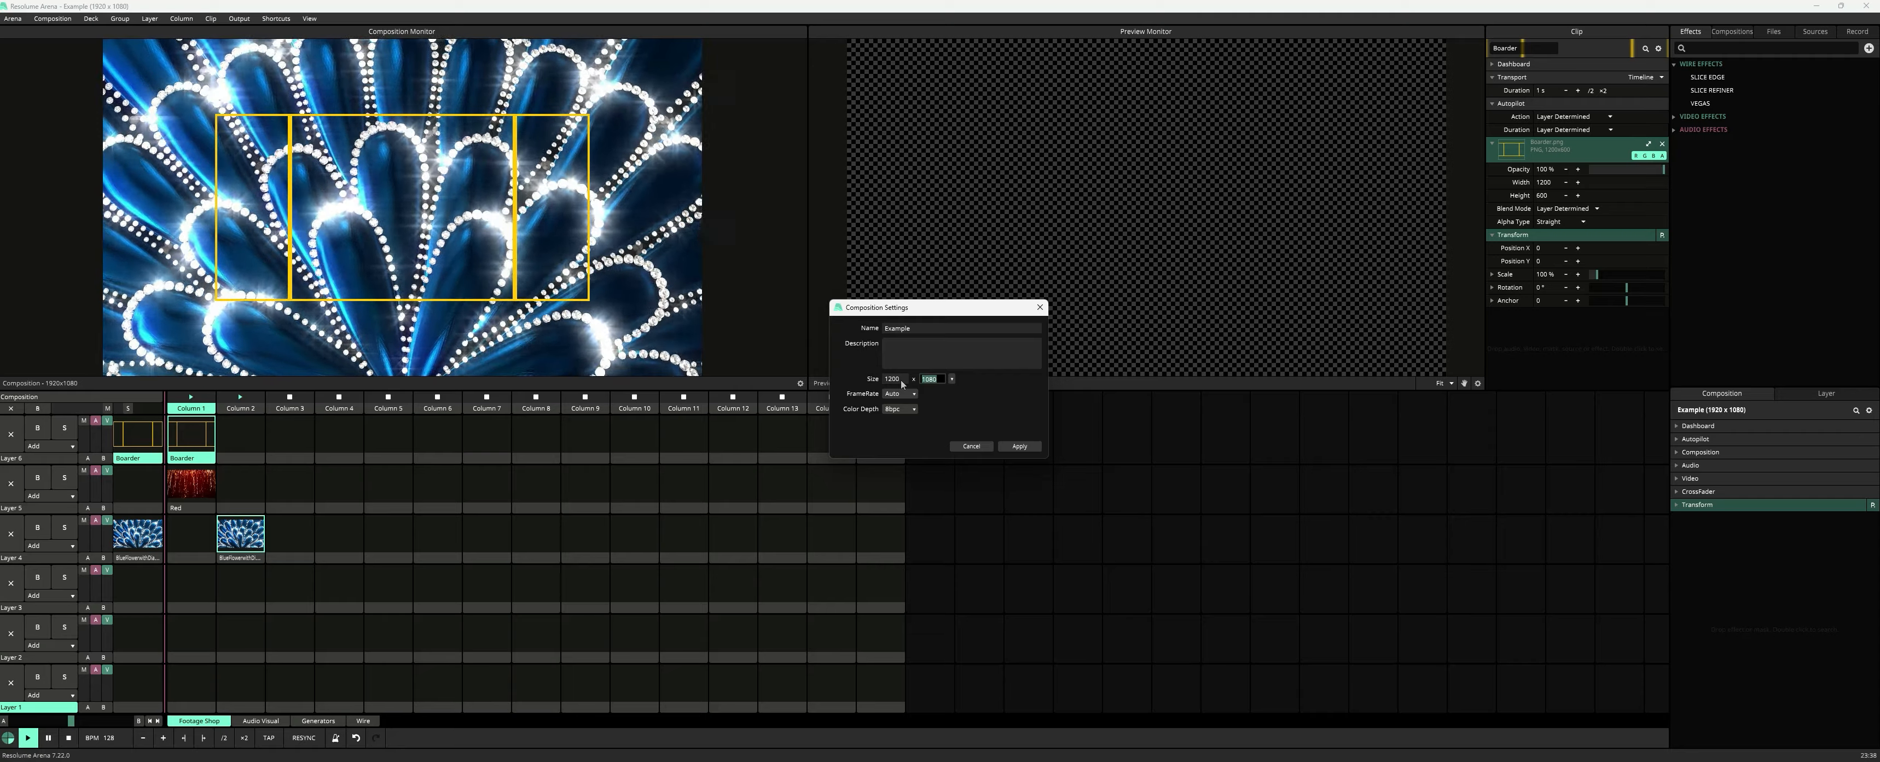
{"action": "type", "text": "5*12"}
{"action": "key", "text": "Return"}
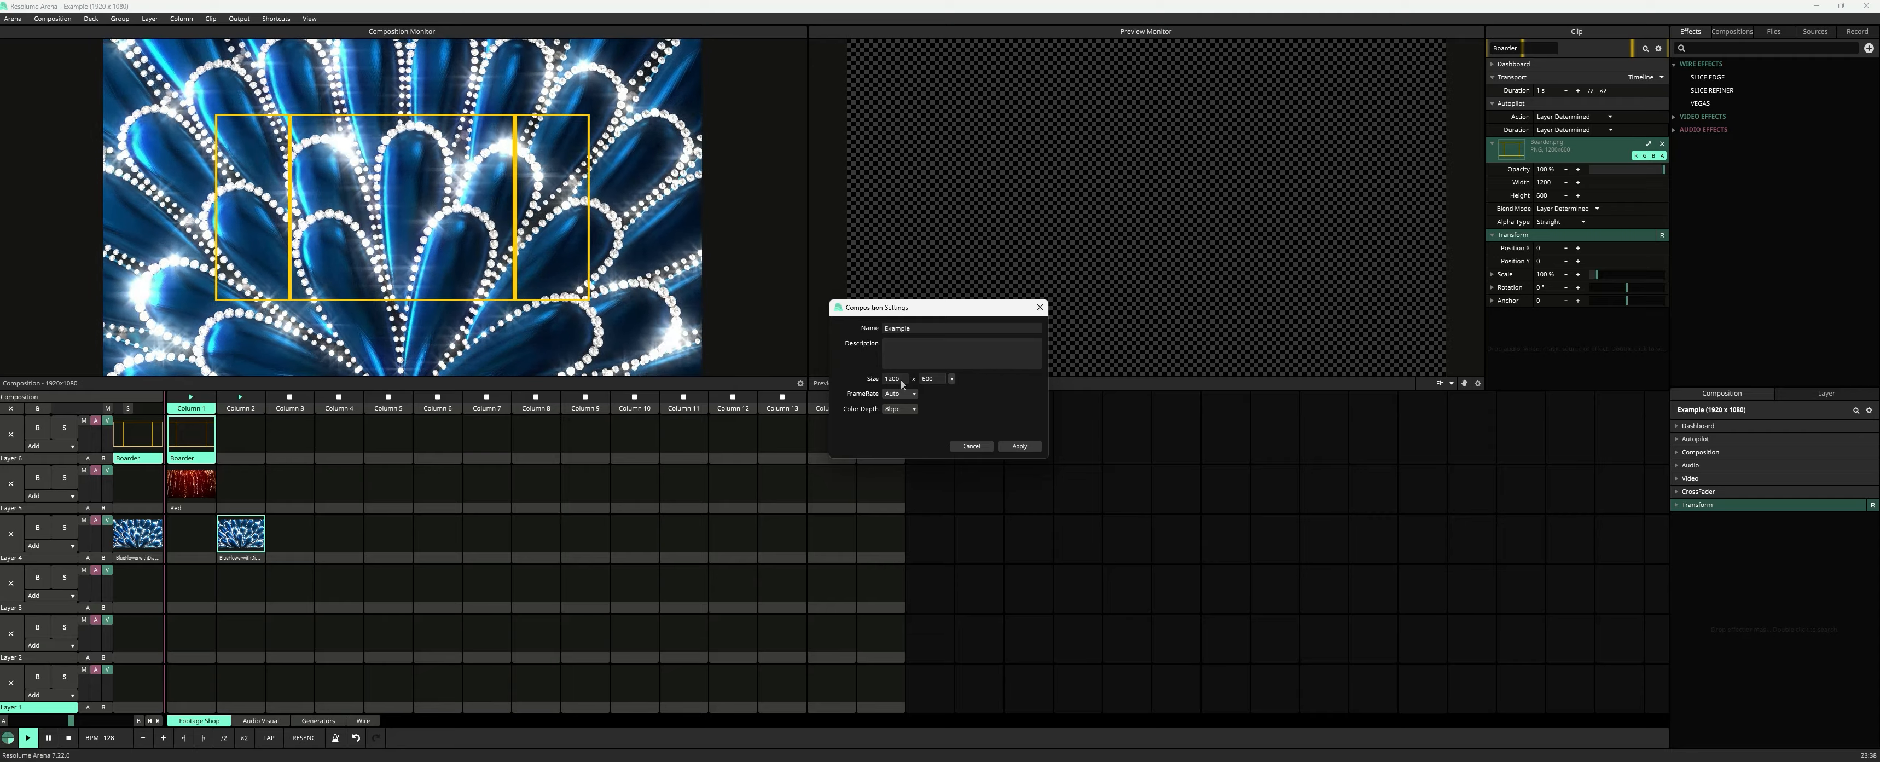
{"action": "left_click", "coordinate": [1025, 447]}
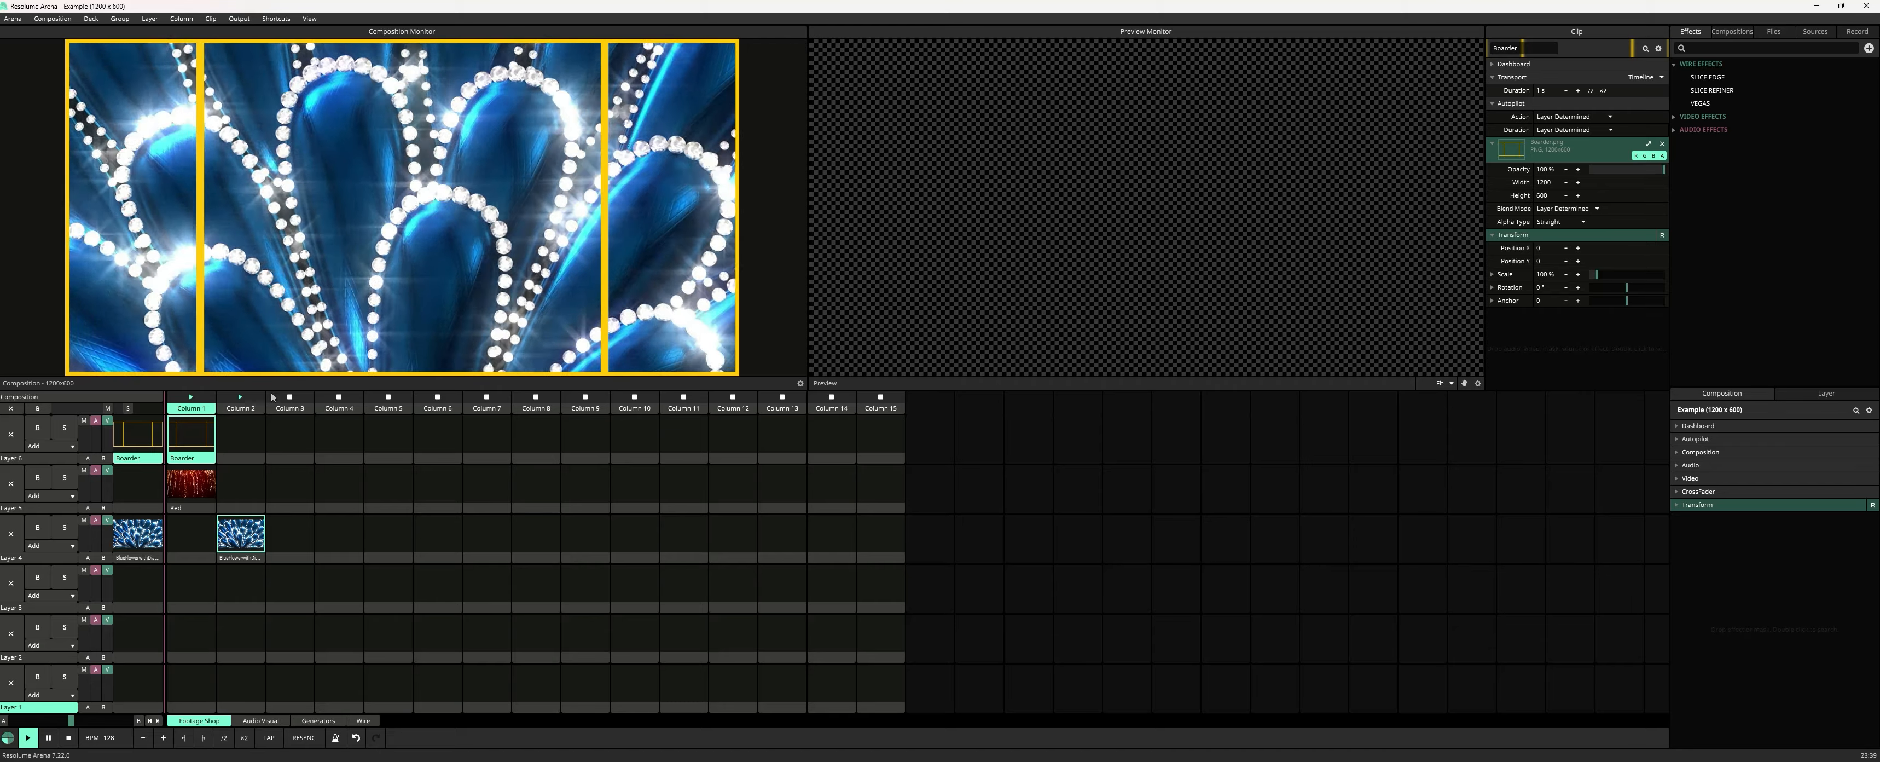
Find the Radar effect and add it to the Boarder clip
{"action": "left_click", "coordinate": [188, 458]}
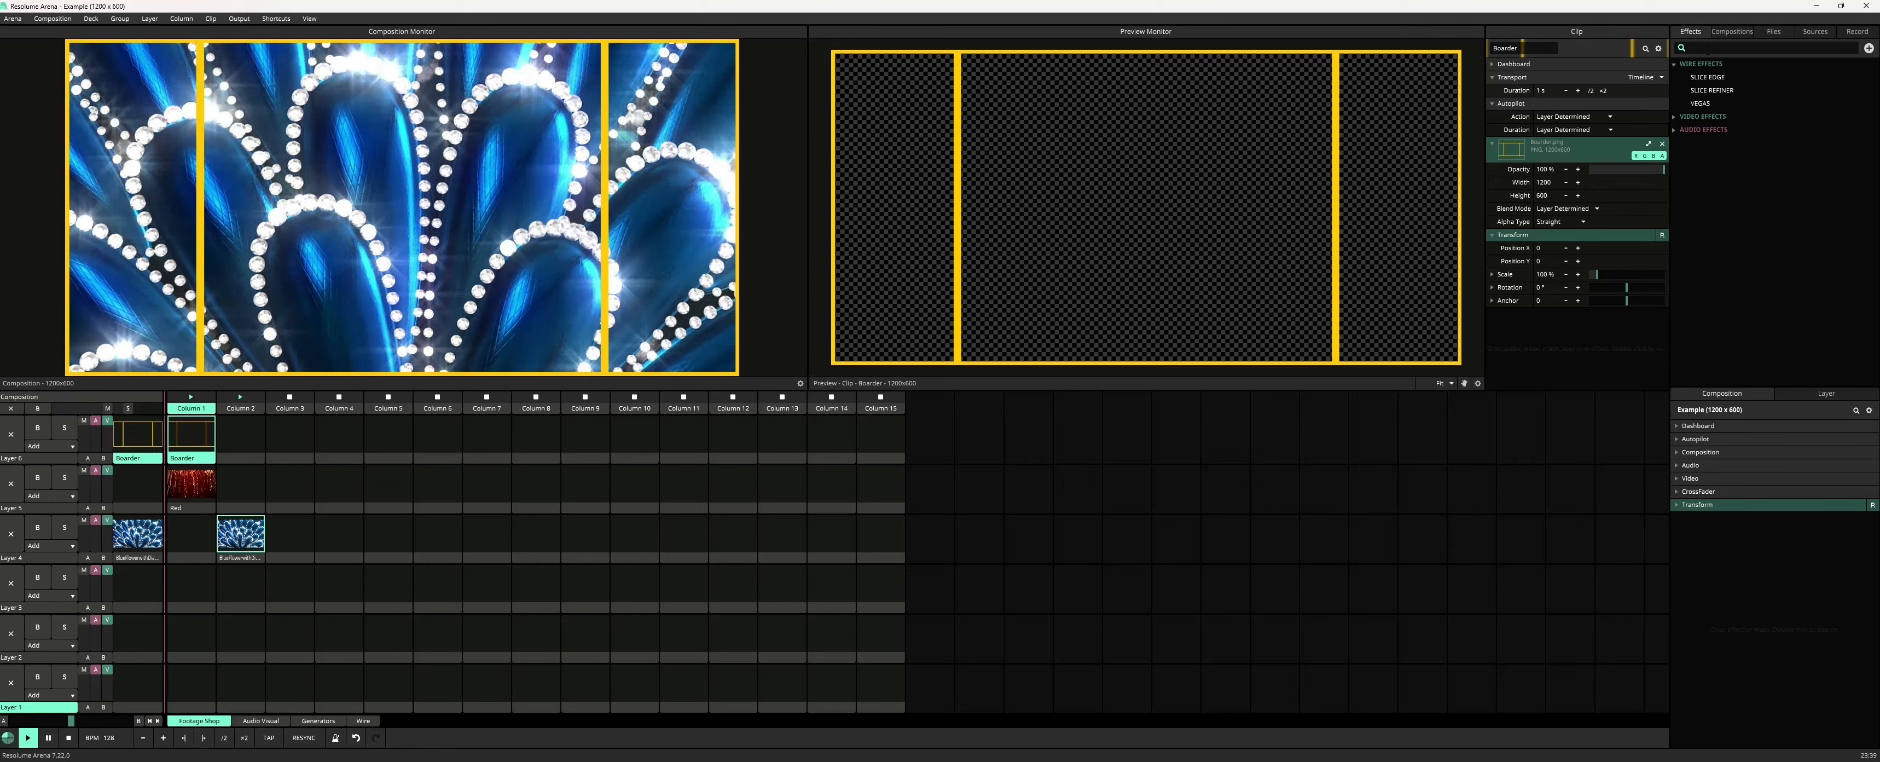
{"action": "type", "text": "rada"}
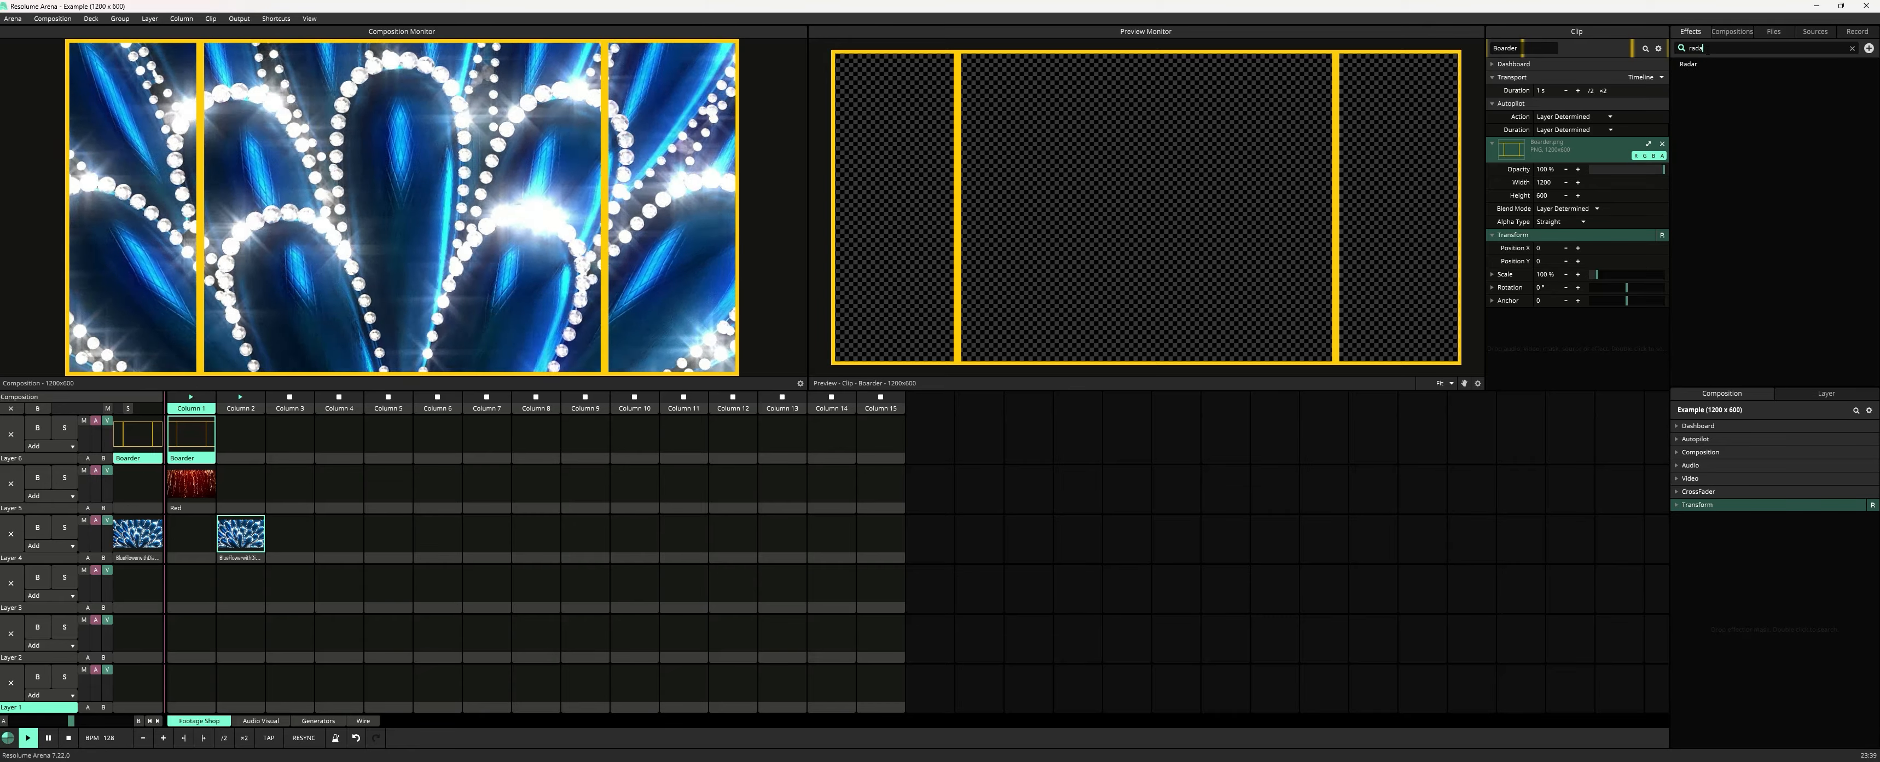
{"action": "left_click_drag", "start_coordinate": [1695, 61], "coordinate": [185, 443]}
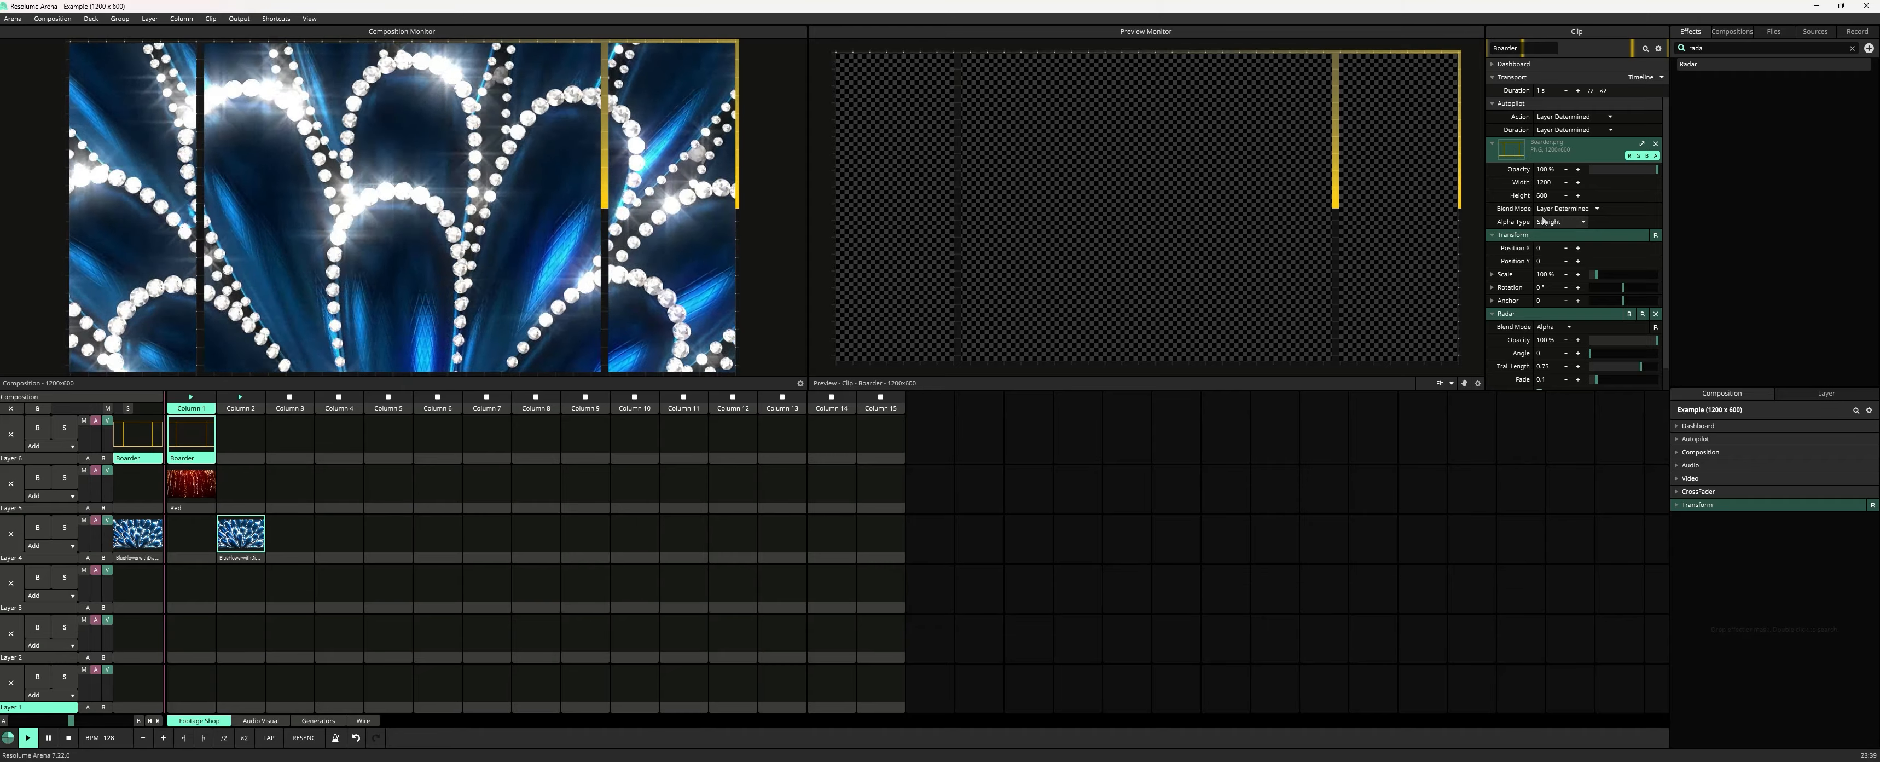
Animate the Radar effect's angle with Timeline and raise its trail length to 0.99
{"action": "scroll", "coordinate": [1540, 222], "scroll_direction": "down", "scroll_amount": 1}
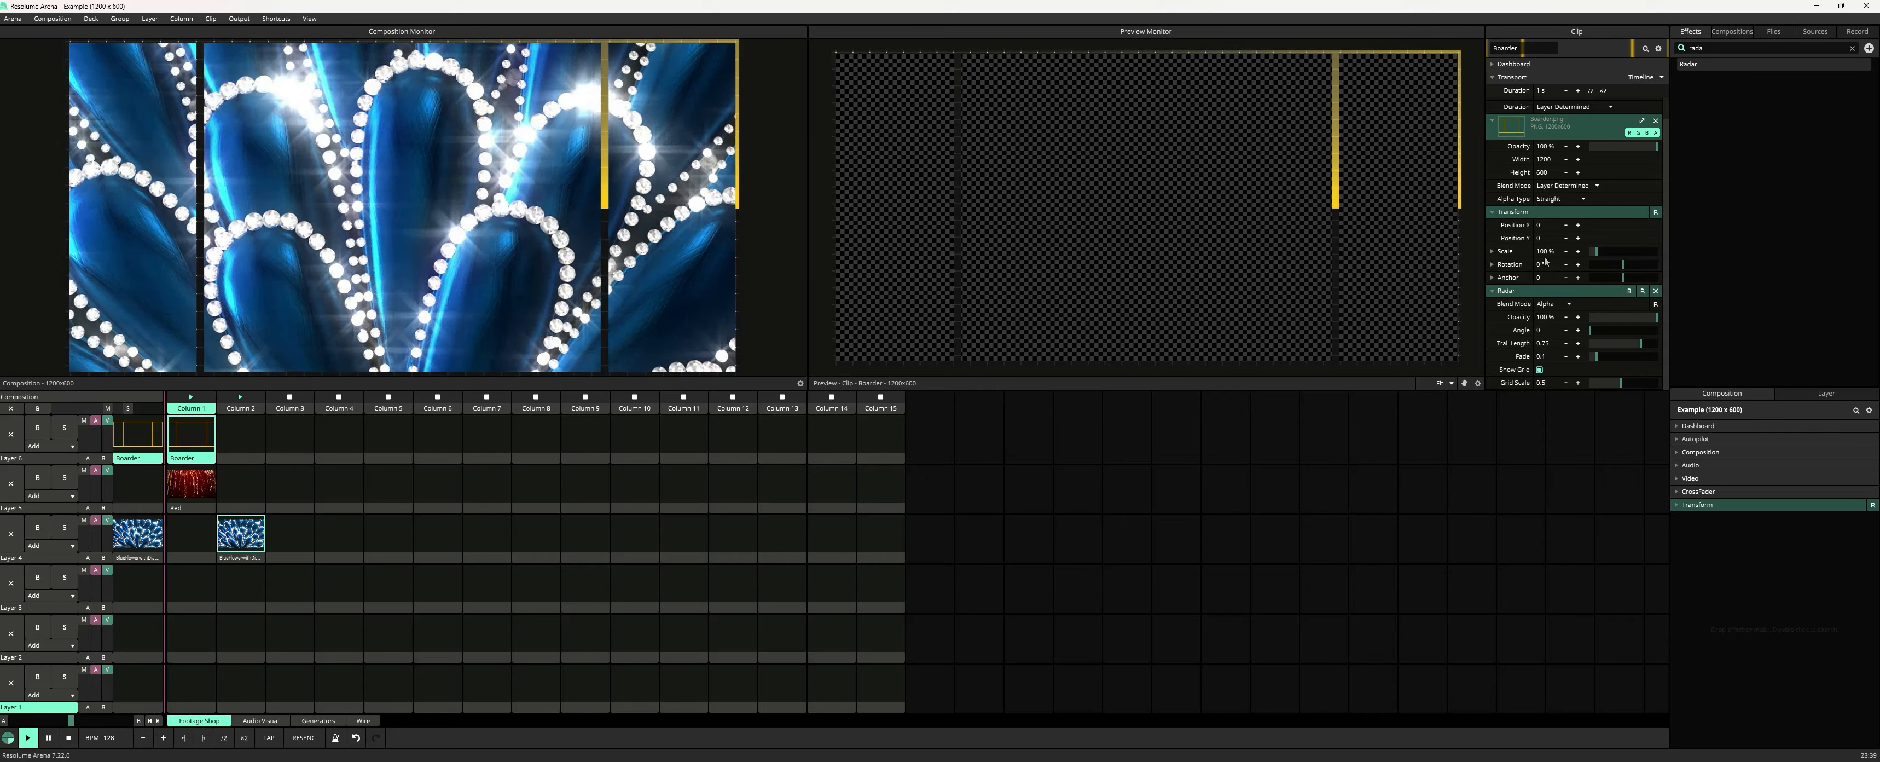
{"action": "left_click", "coordinate": [1493, 330]}
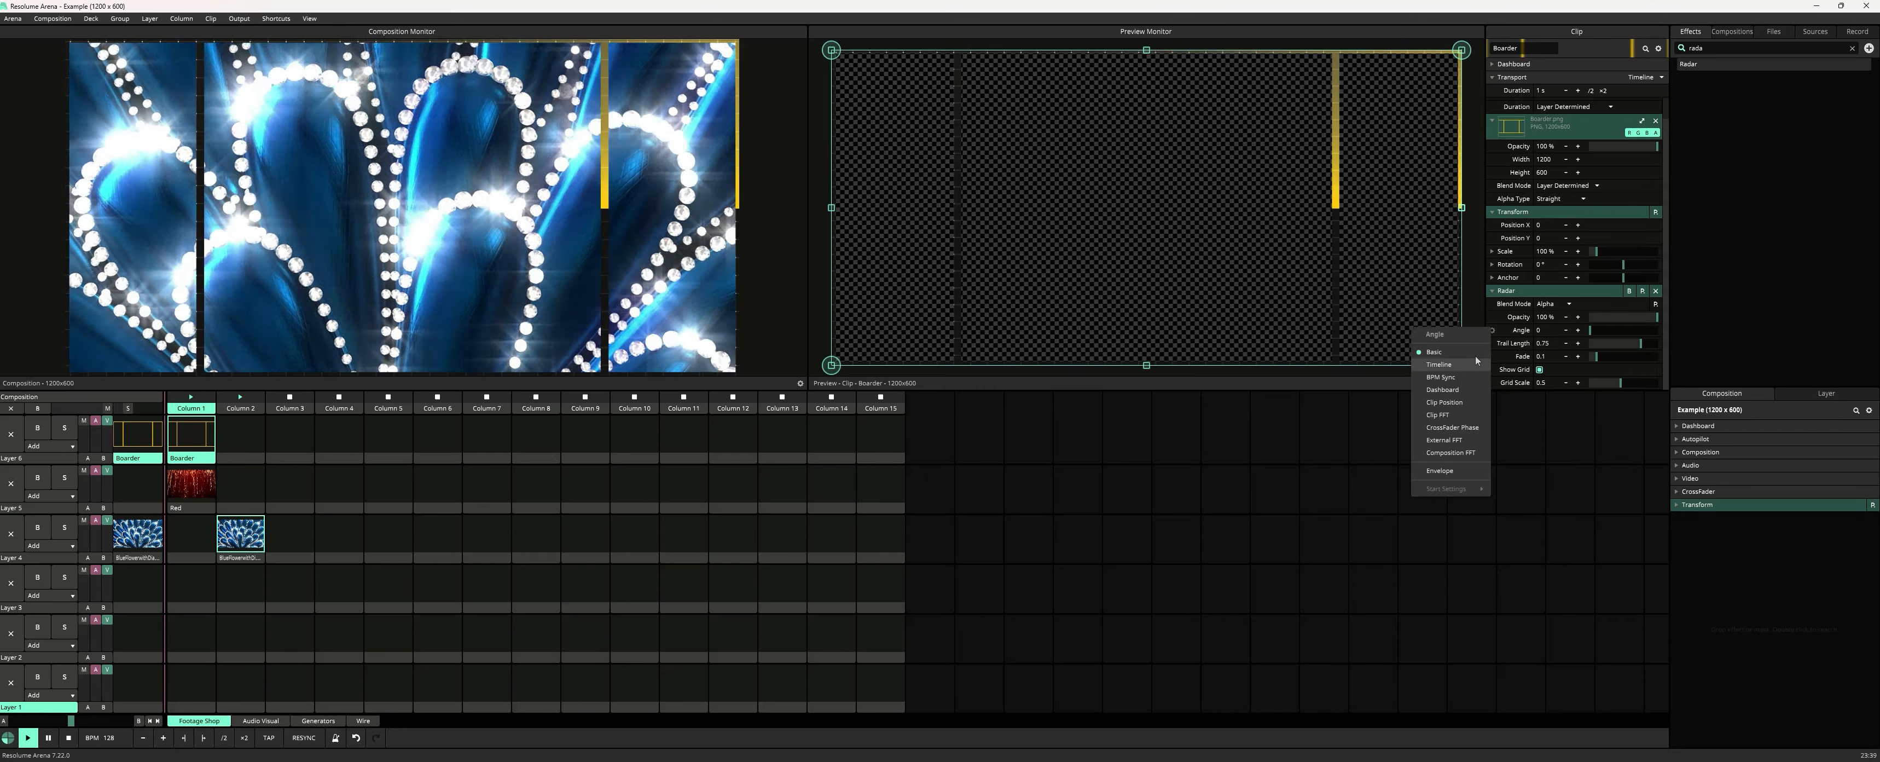
{"action": "left_click", "coordinate": [1452, 365]}
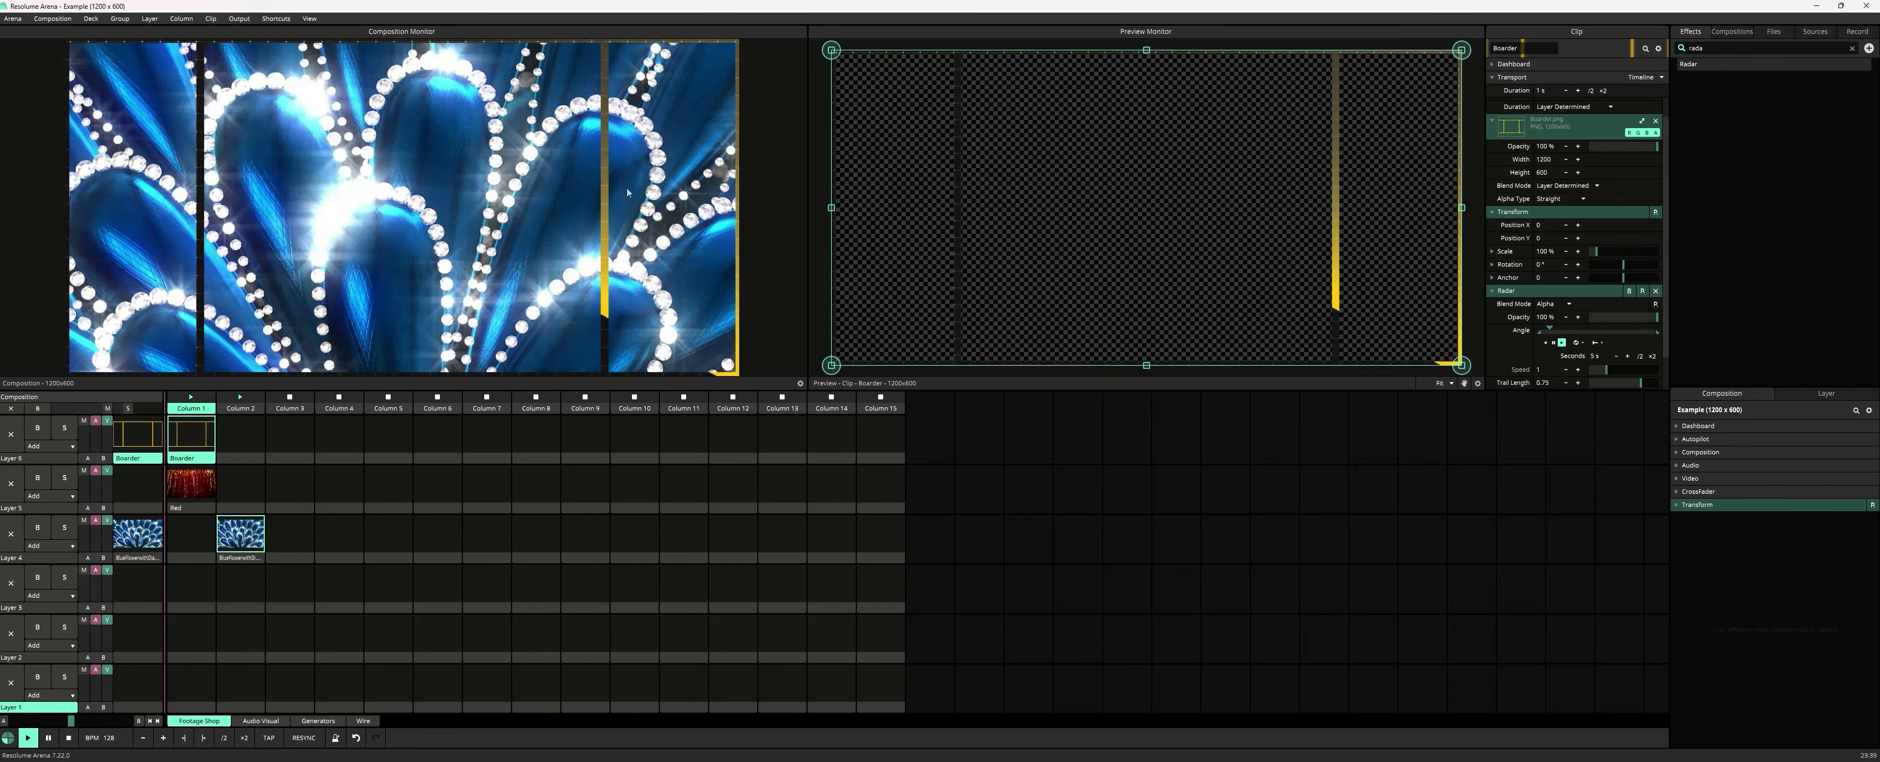
{"action": "scroll", "coordinate": [1638, 308], "scroll_direction": "down", "scroll_amount": 1}
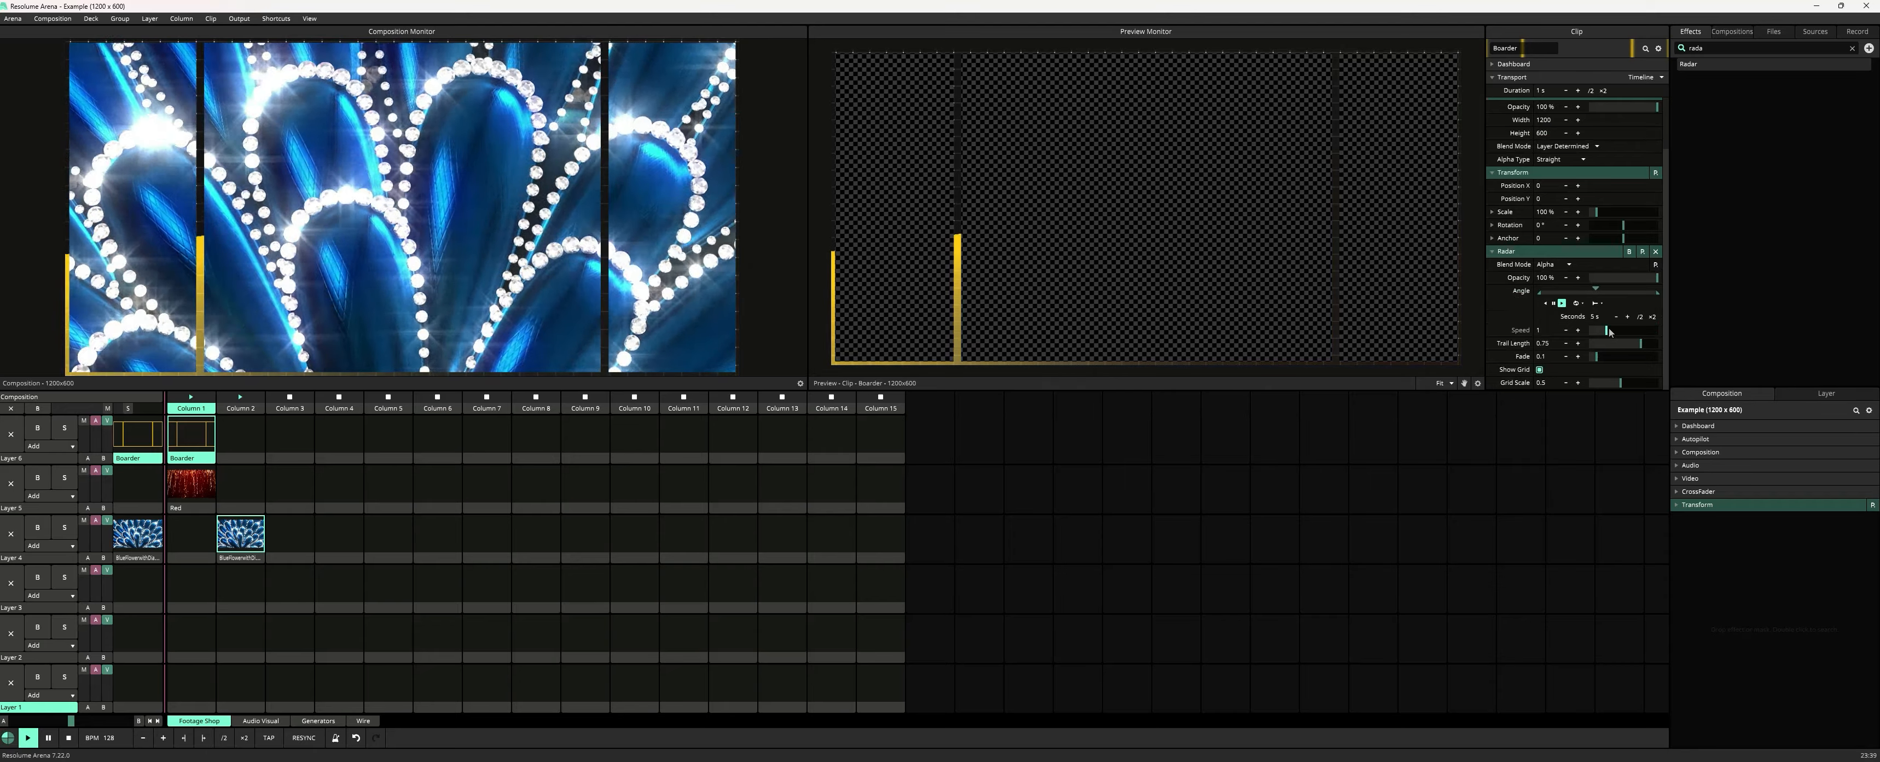
{"action": "left_click_drag", "start_coordinate": [1605, 331], "coordinate": [1672, 350]}
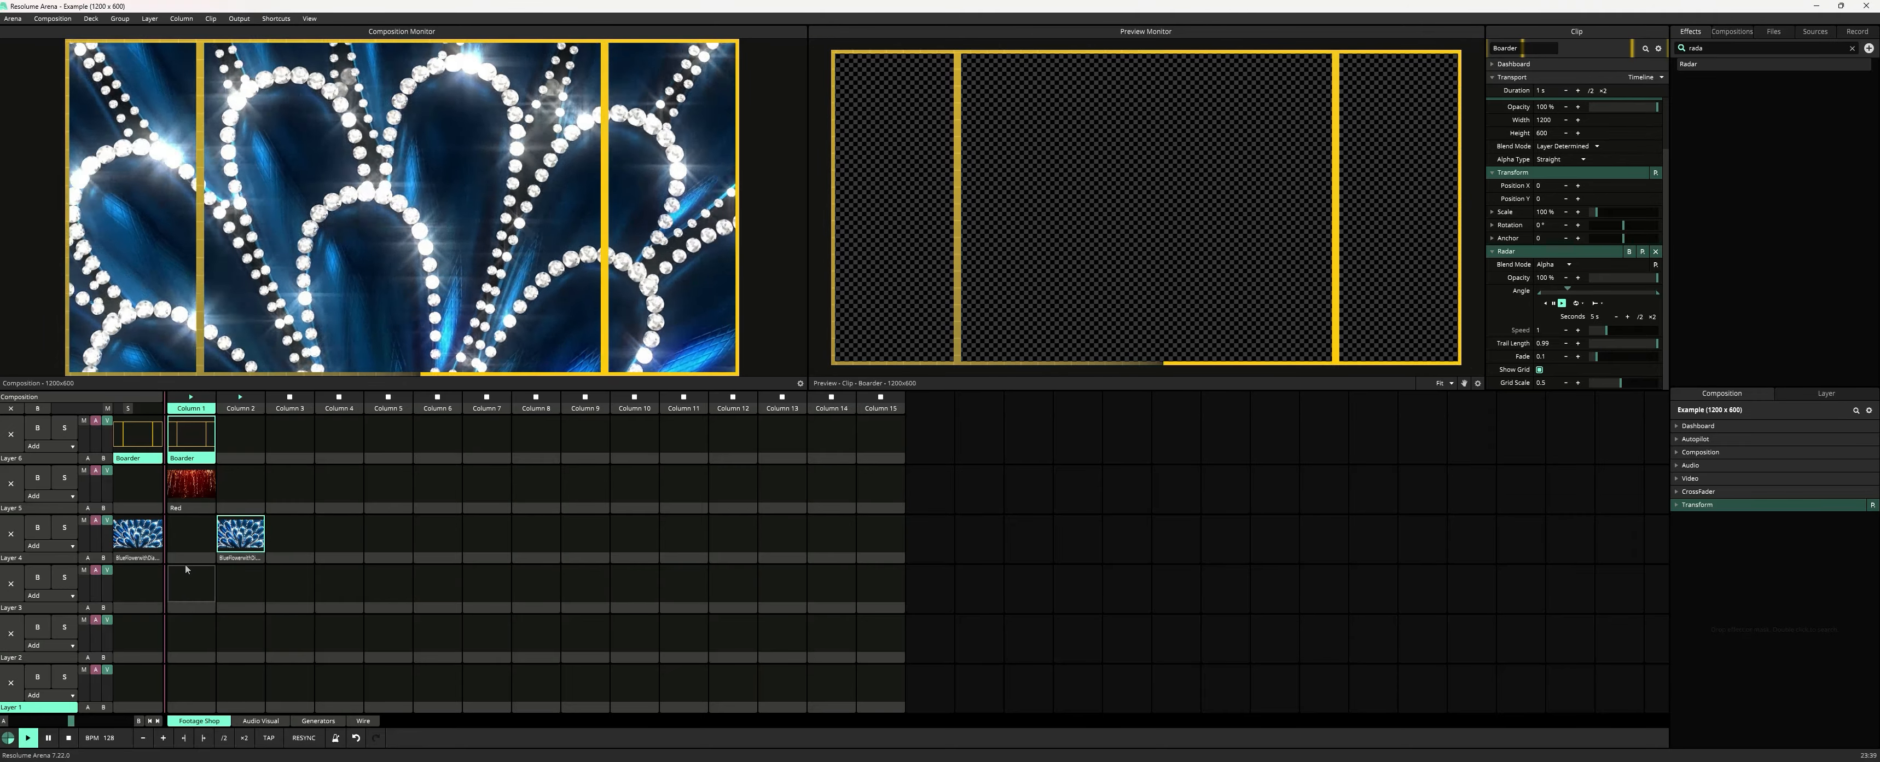
Resize the blue flower clip to 1200 x 675, then clear layer 6 and delete its Boarder clip
{"action": "left_click", "coordinate": [228, 556]}
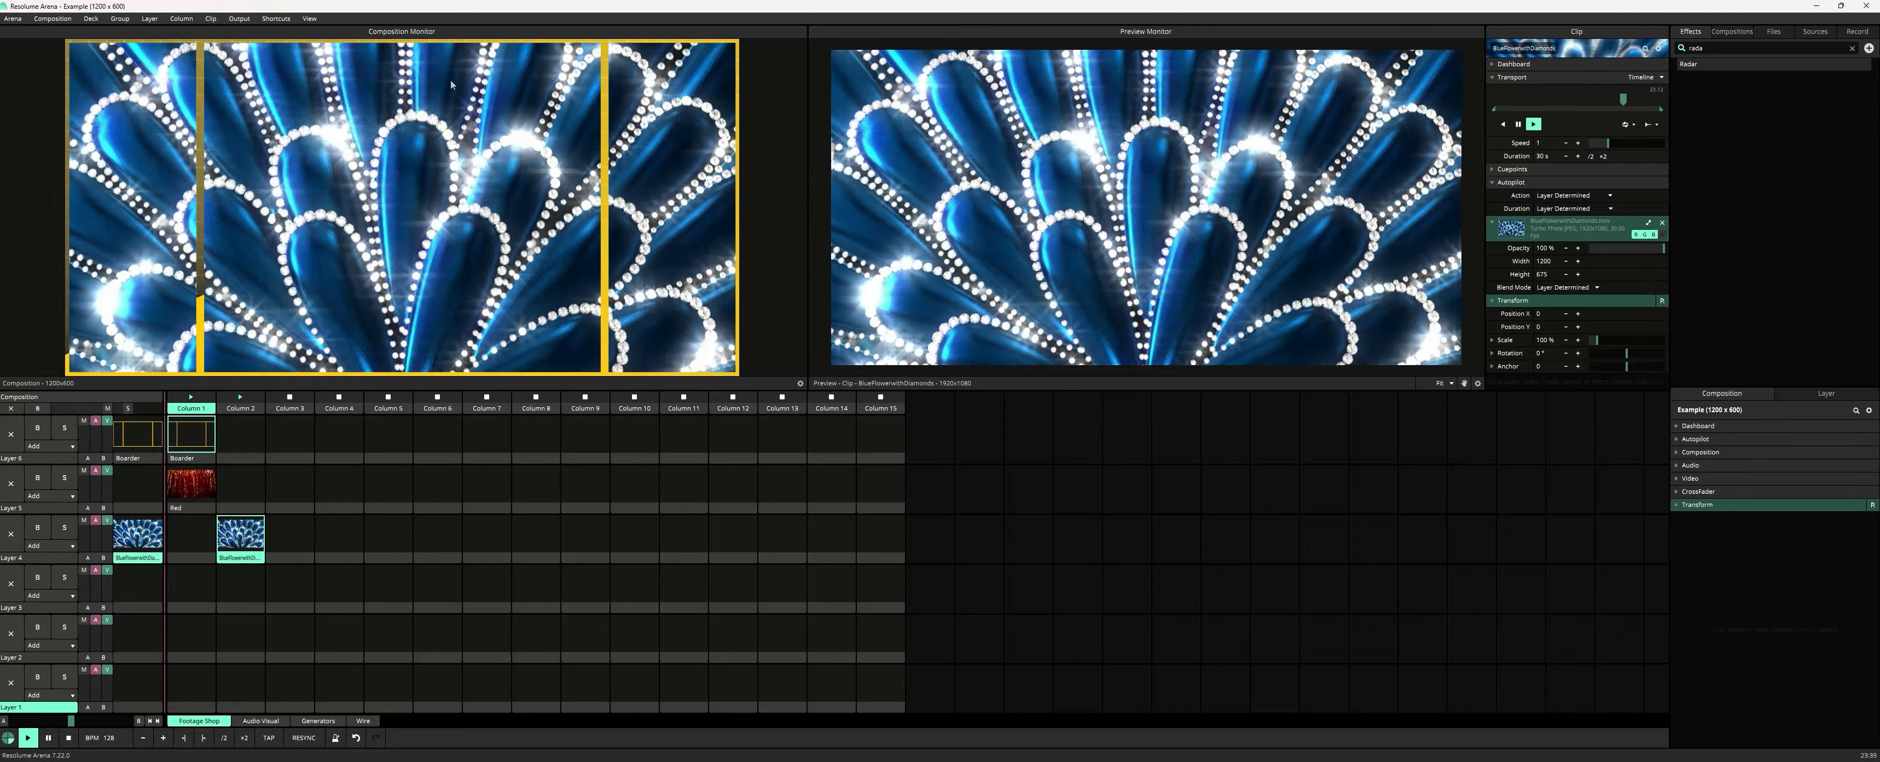
{"action": "left_click", "coordinate": [240, 437]}
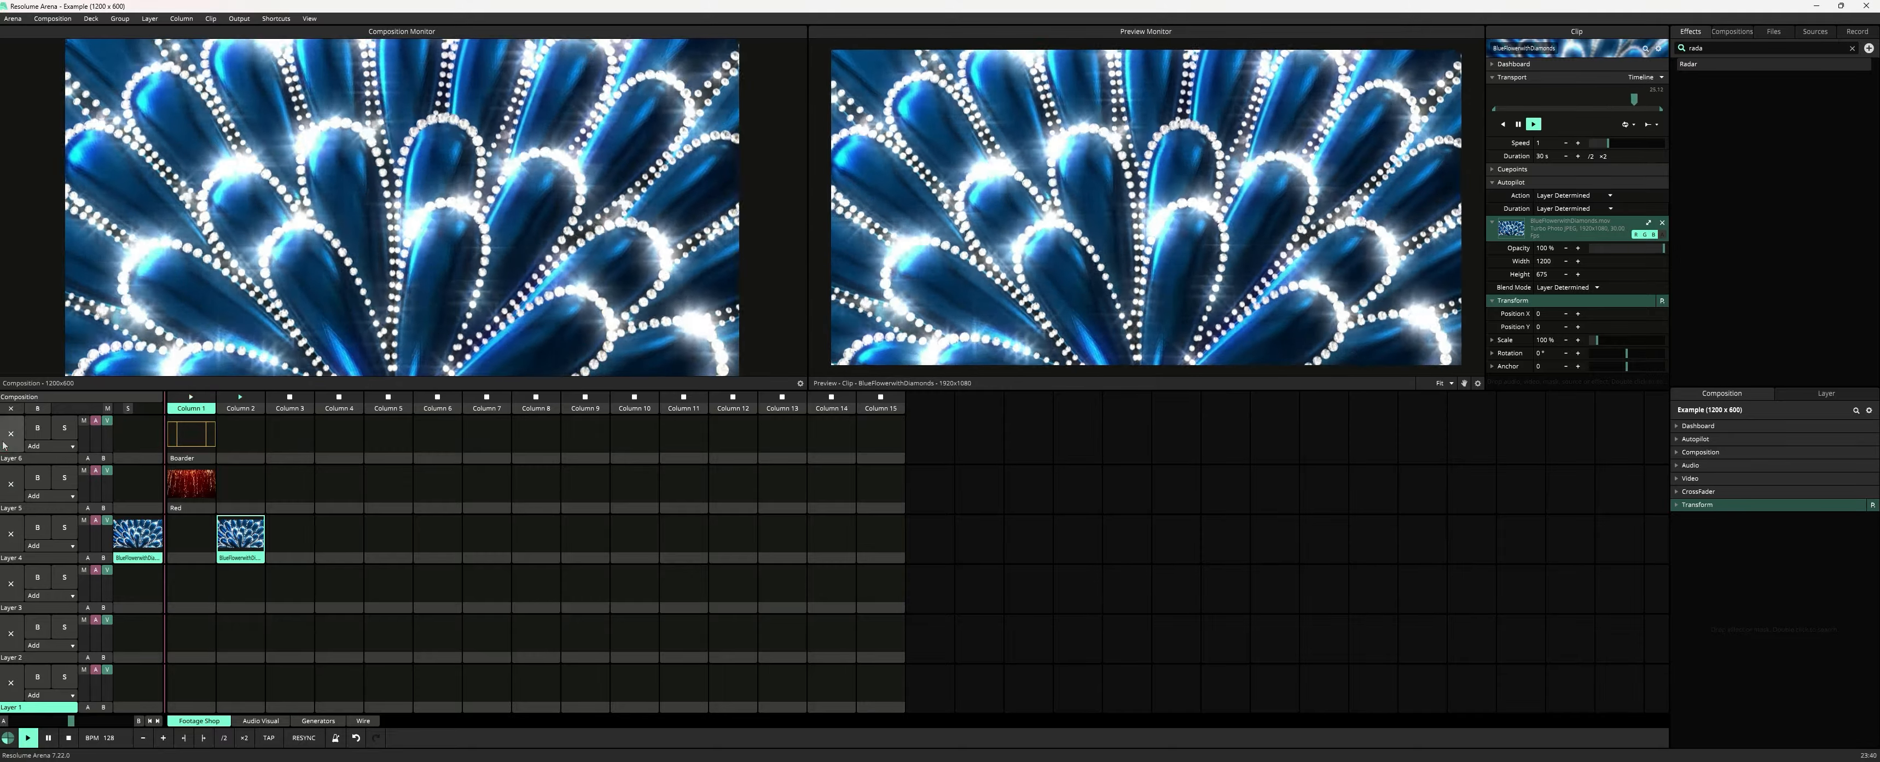
{"action": "left_click", "coordinate": [192, 458]}
{"action": "key", "text": "Delete"}
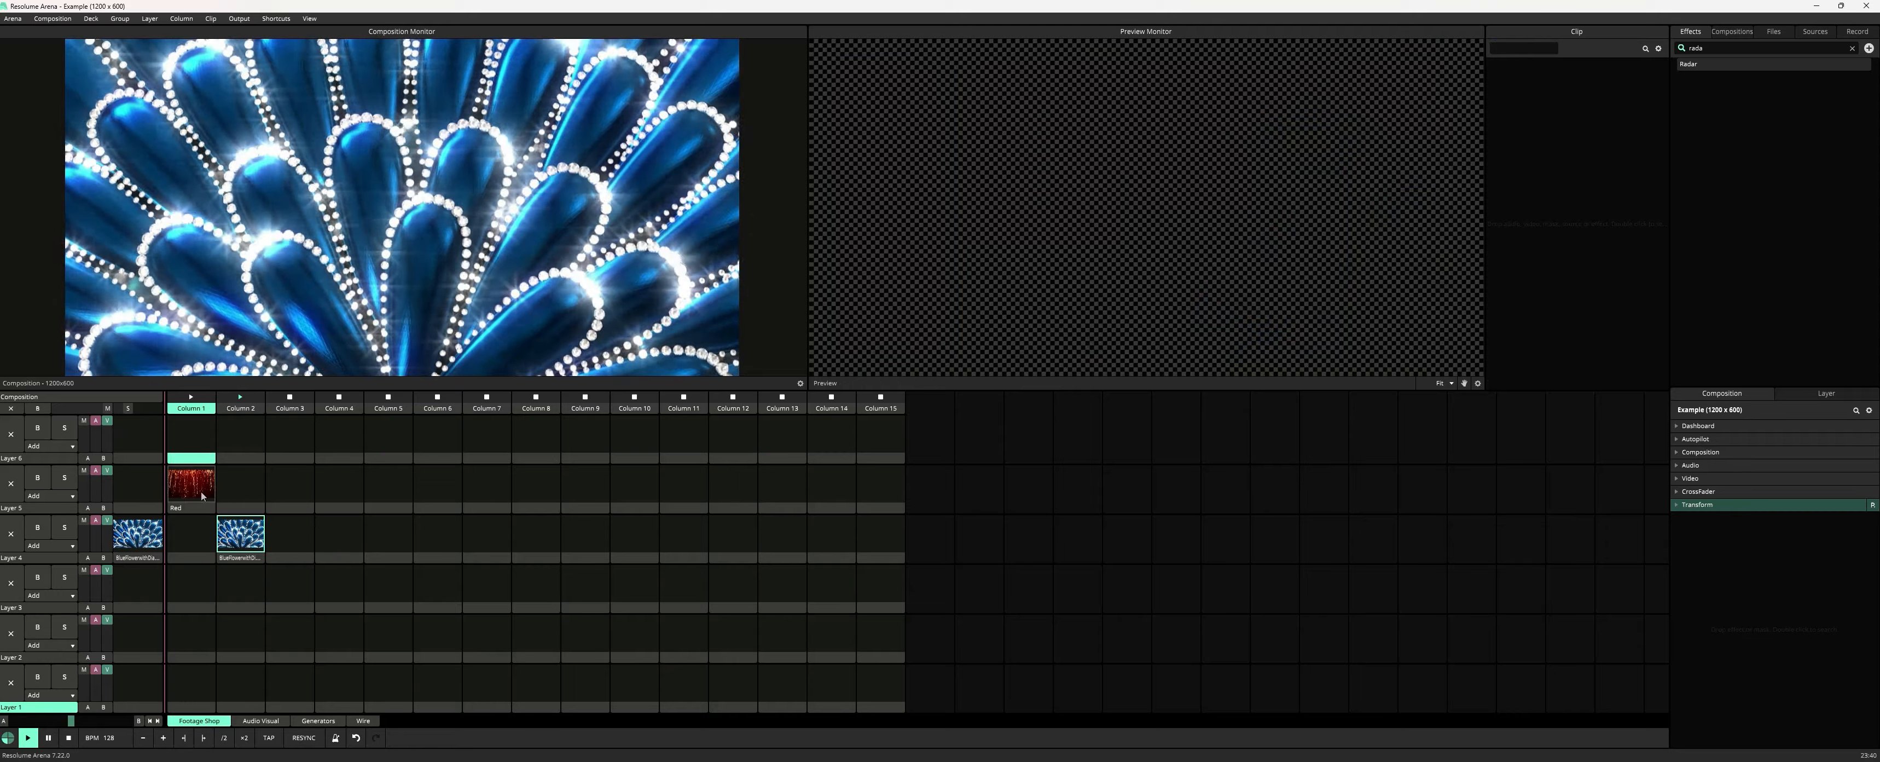
Select the Red clip on layer 5 and play it in the composition
{"action": "left_click", "coordinate": [191, 509]}
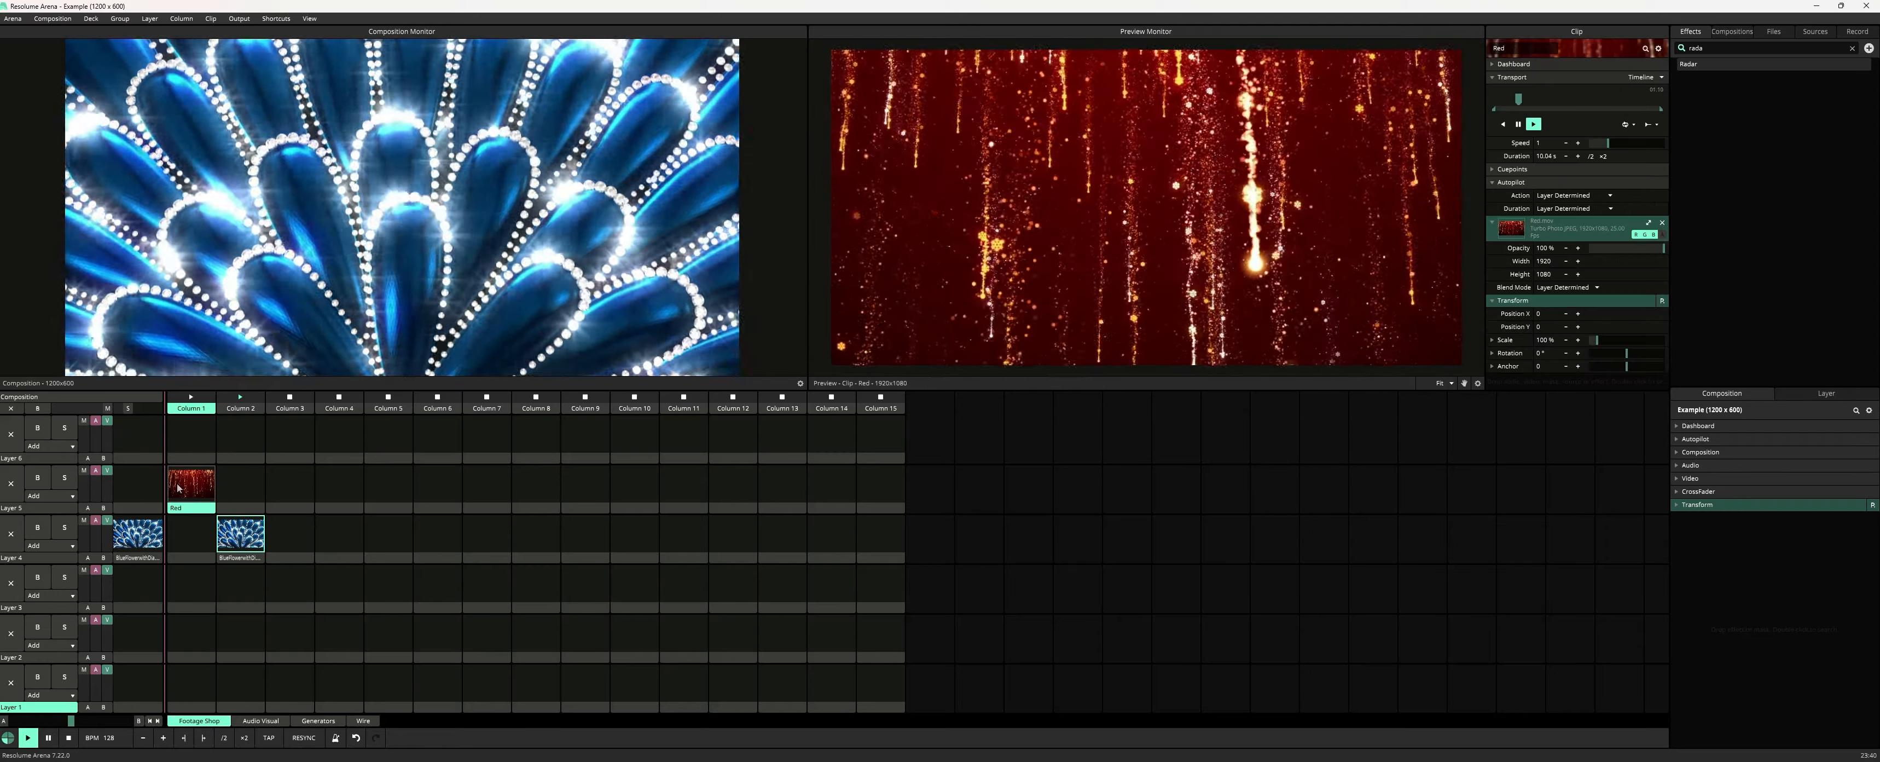
{"action": "left_click", "coordinate": [178, 488]}
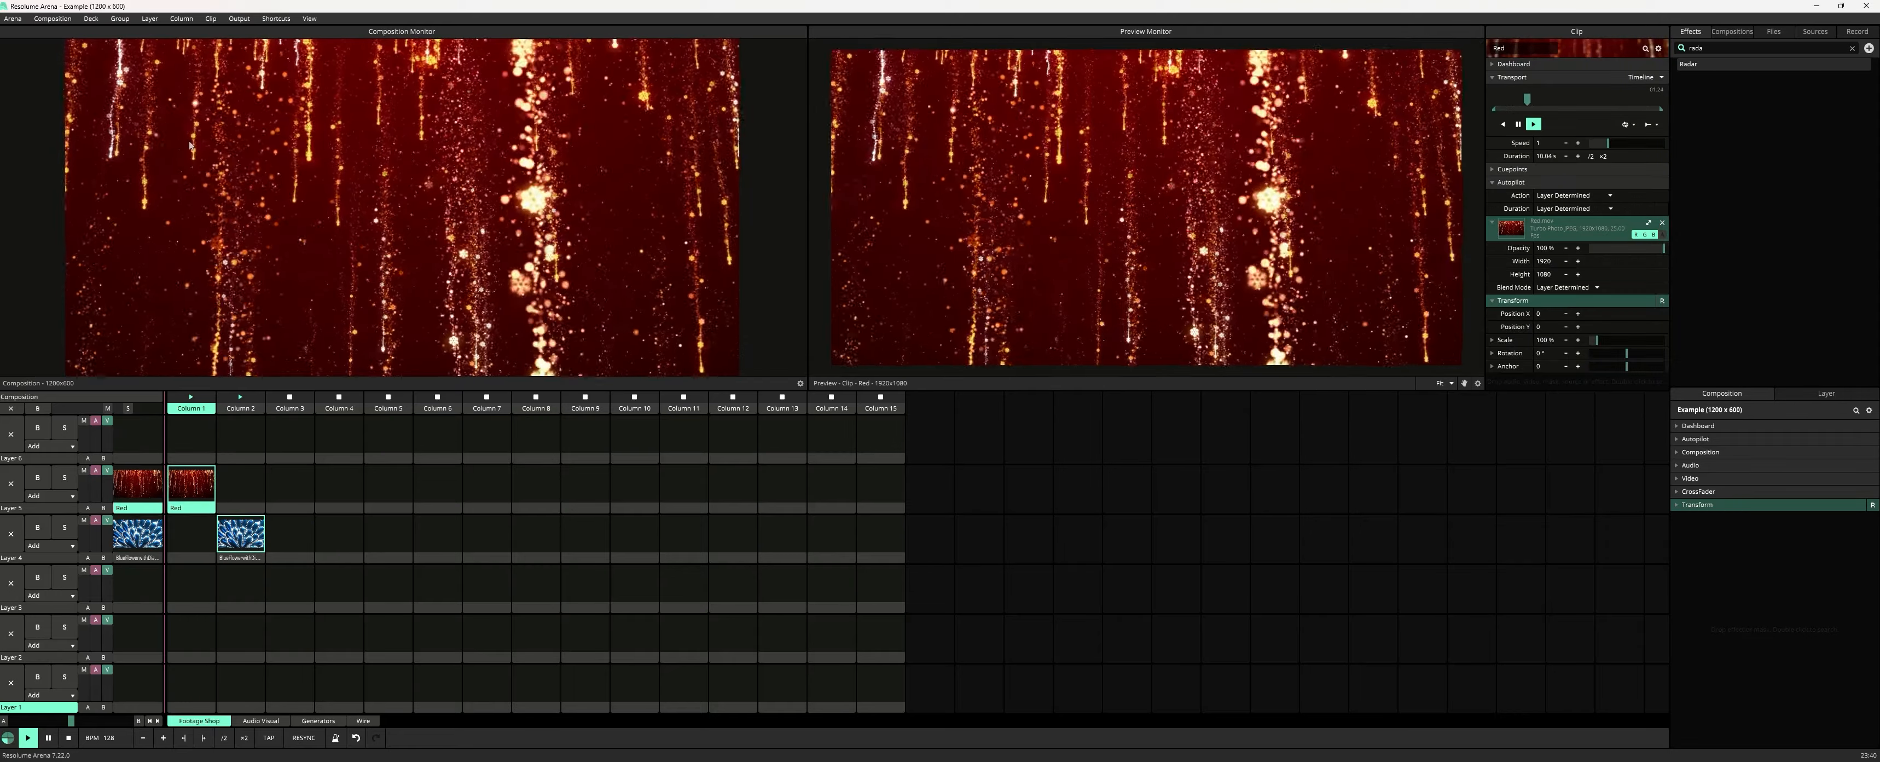
{"action": "key", "text": "alt+Tab"}
{"action": "key", "text": "alt+Tab"}
{"action": "key", "text": "alt+Tab"}
{"action": "key", "text": "alt+Tab"}
{"action": "key", "text": "alt+Tab"}
{"action": "key", "text": "alt+Tab"}
{"action": "key", "text": "alt+Tab"}
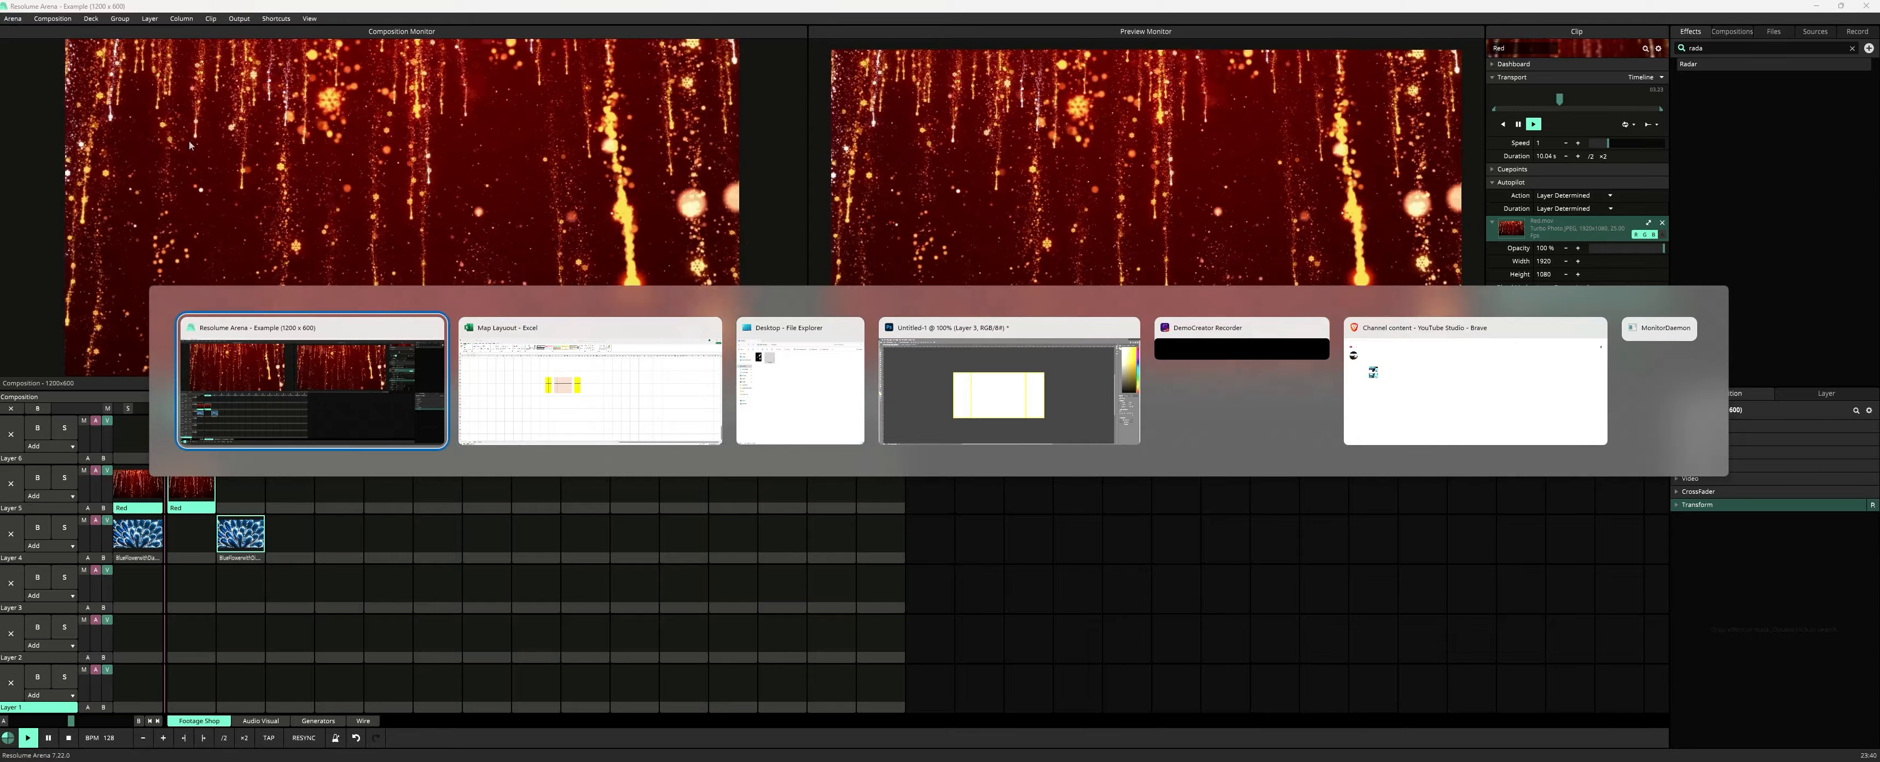
{"action": "key", "text": "alt+Tab"}
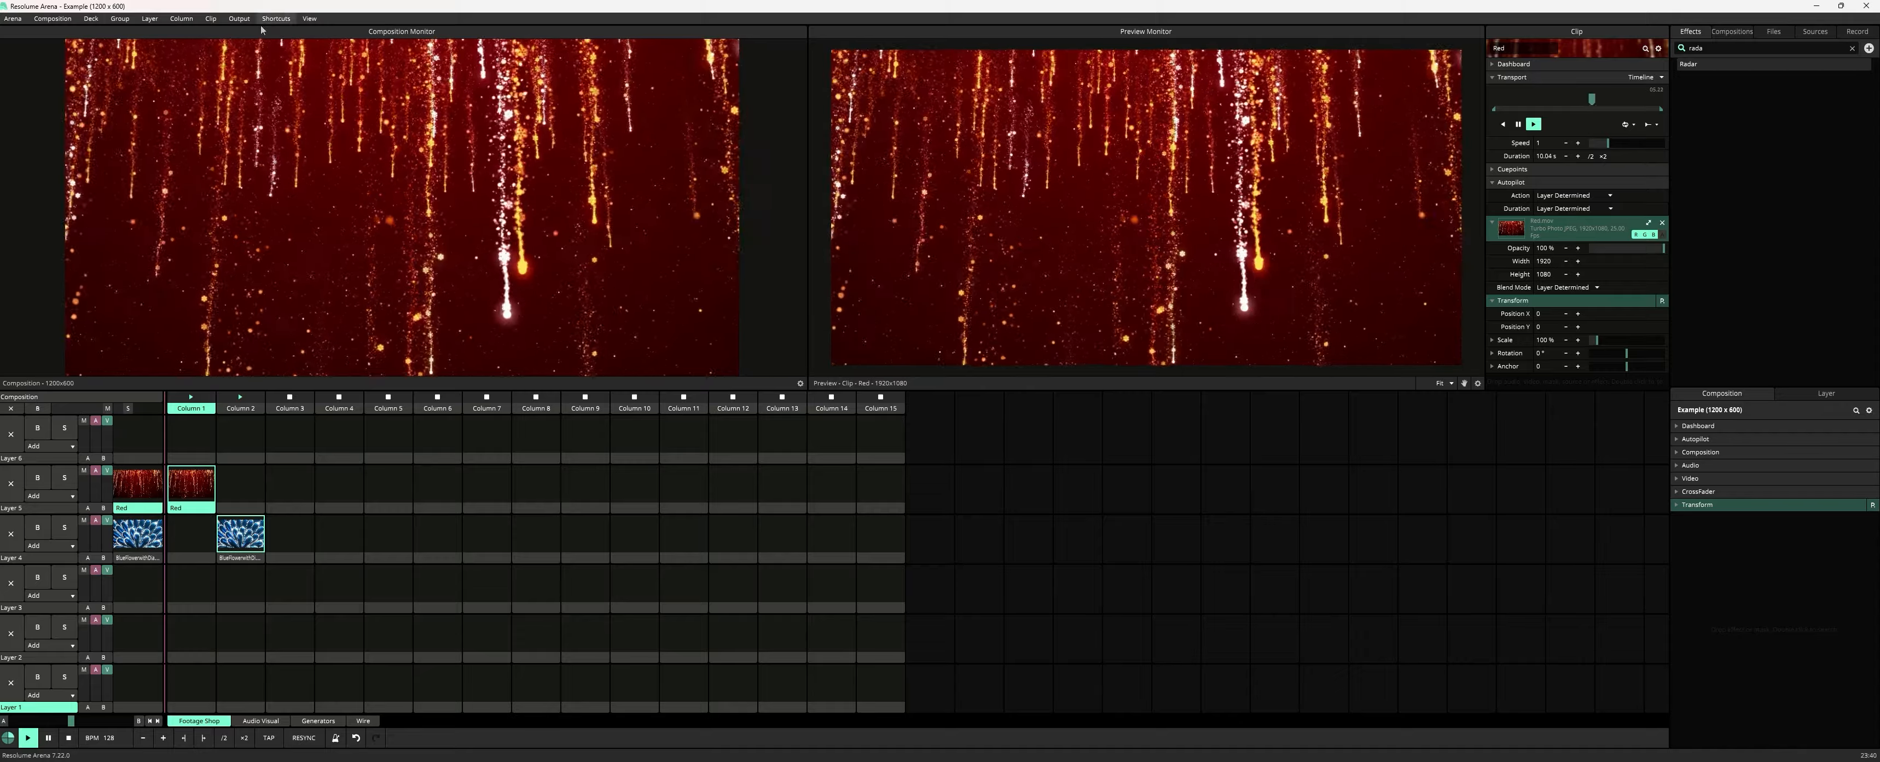
Open Advanced Output in a maximized window and fit Slice 1's input to the whole composition area
{"action": "left_click", "coordinate": [239, 18]}
{"action": "left_click", "coordinate": [286, 120]}
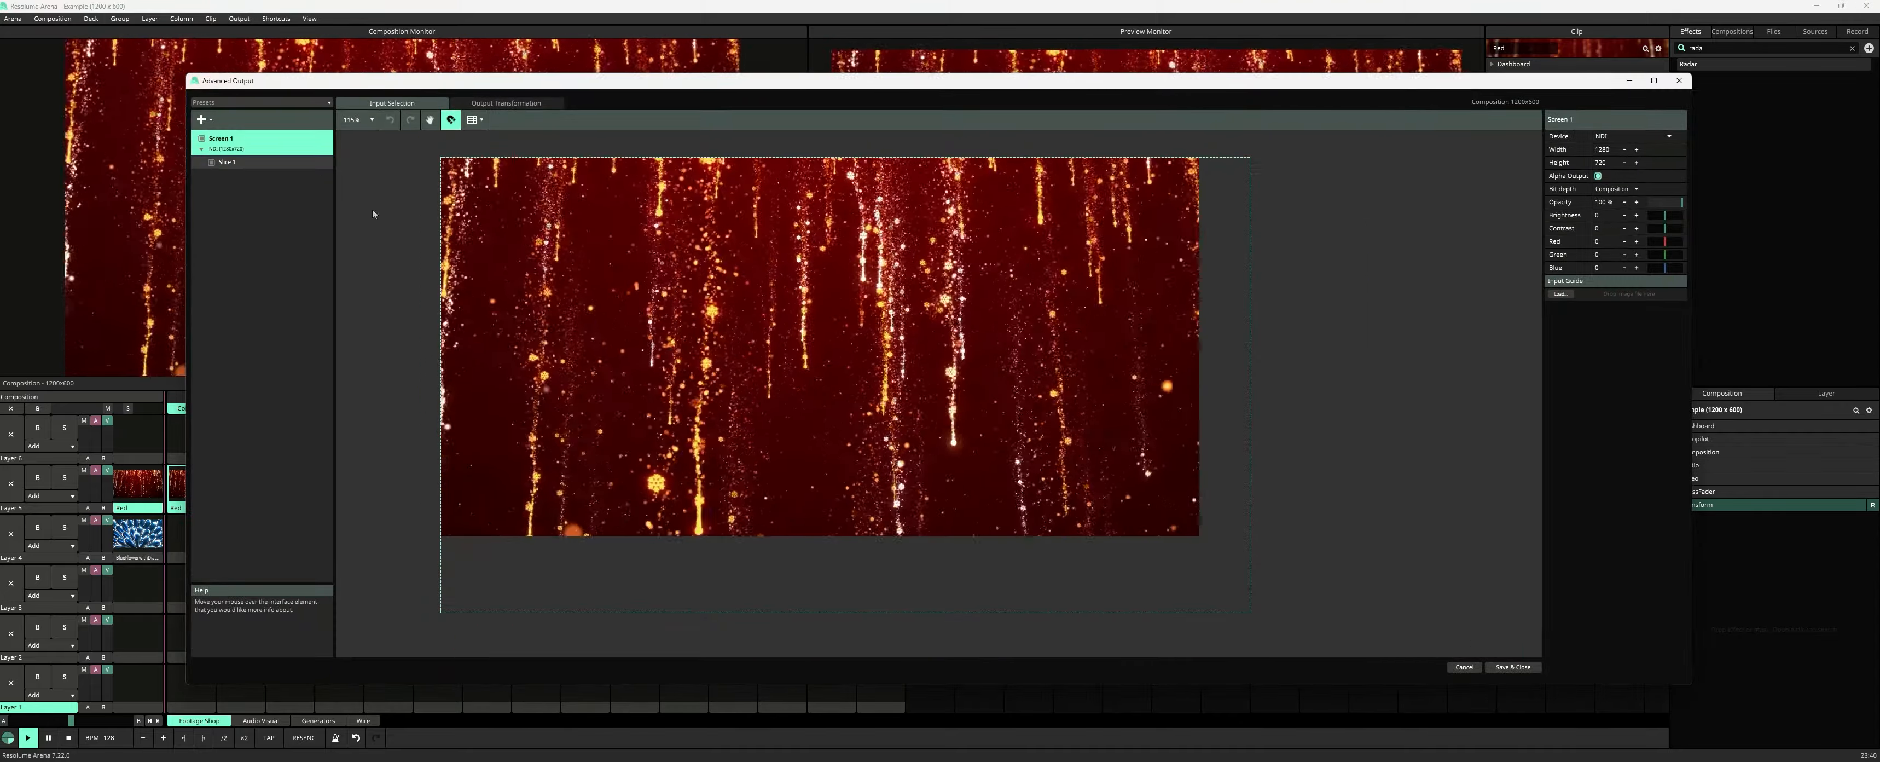
{"action": "left_click", "coordinate": [686, 387]}
{"action": "right_click", "coordinate": [686, 387]}
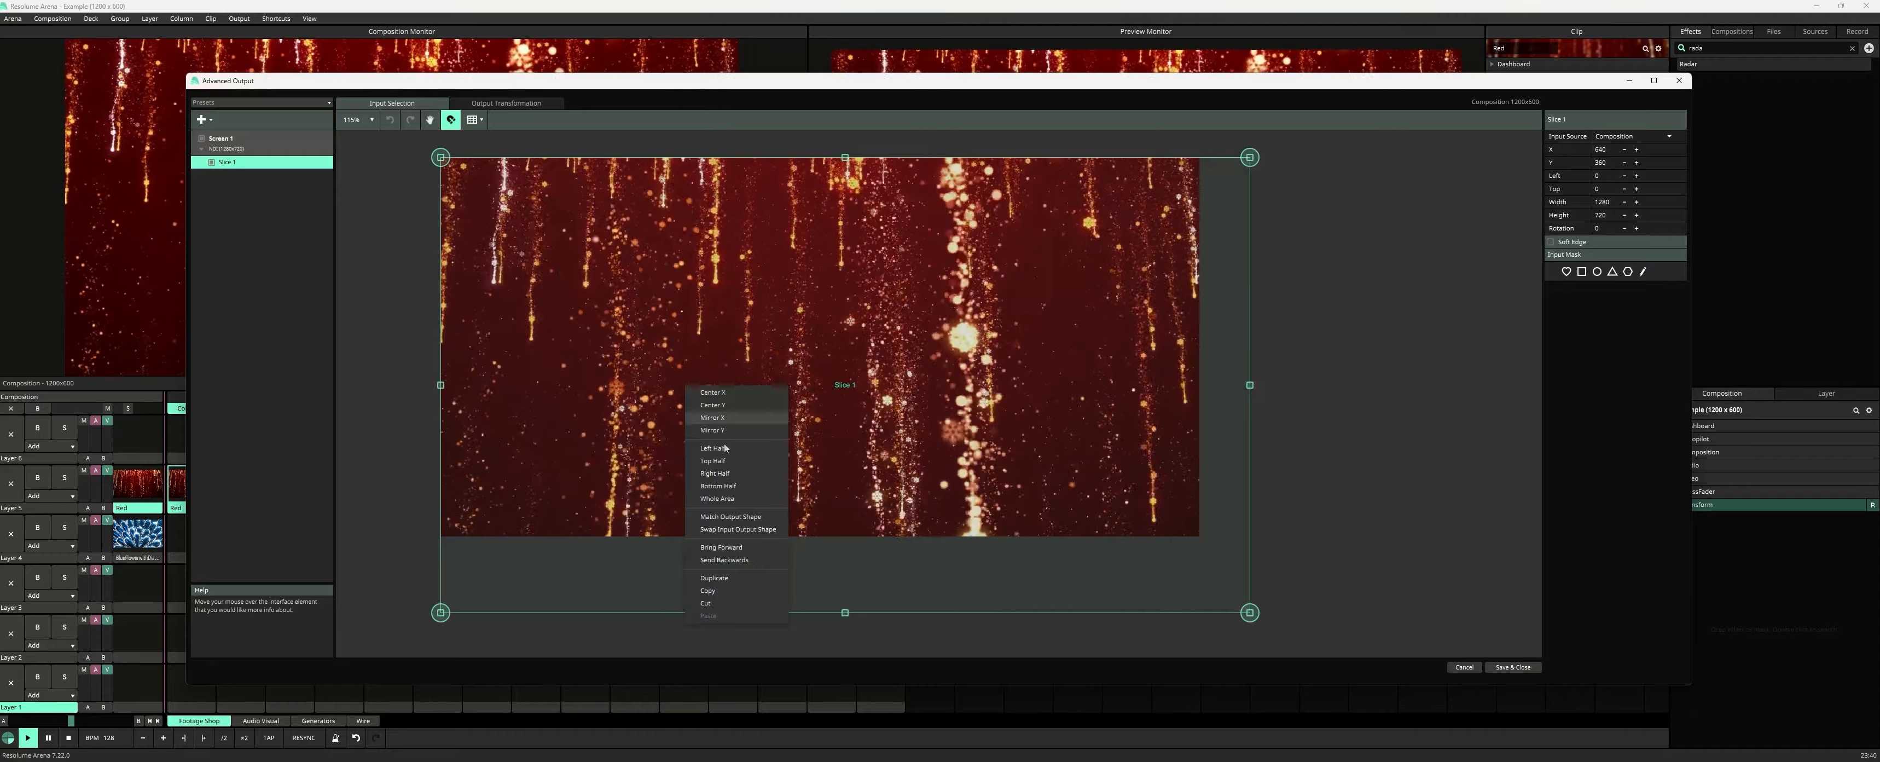
{"action": "left_click", "coordinate": [717, 499]}
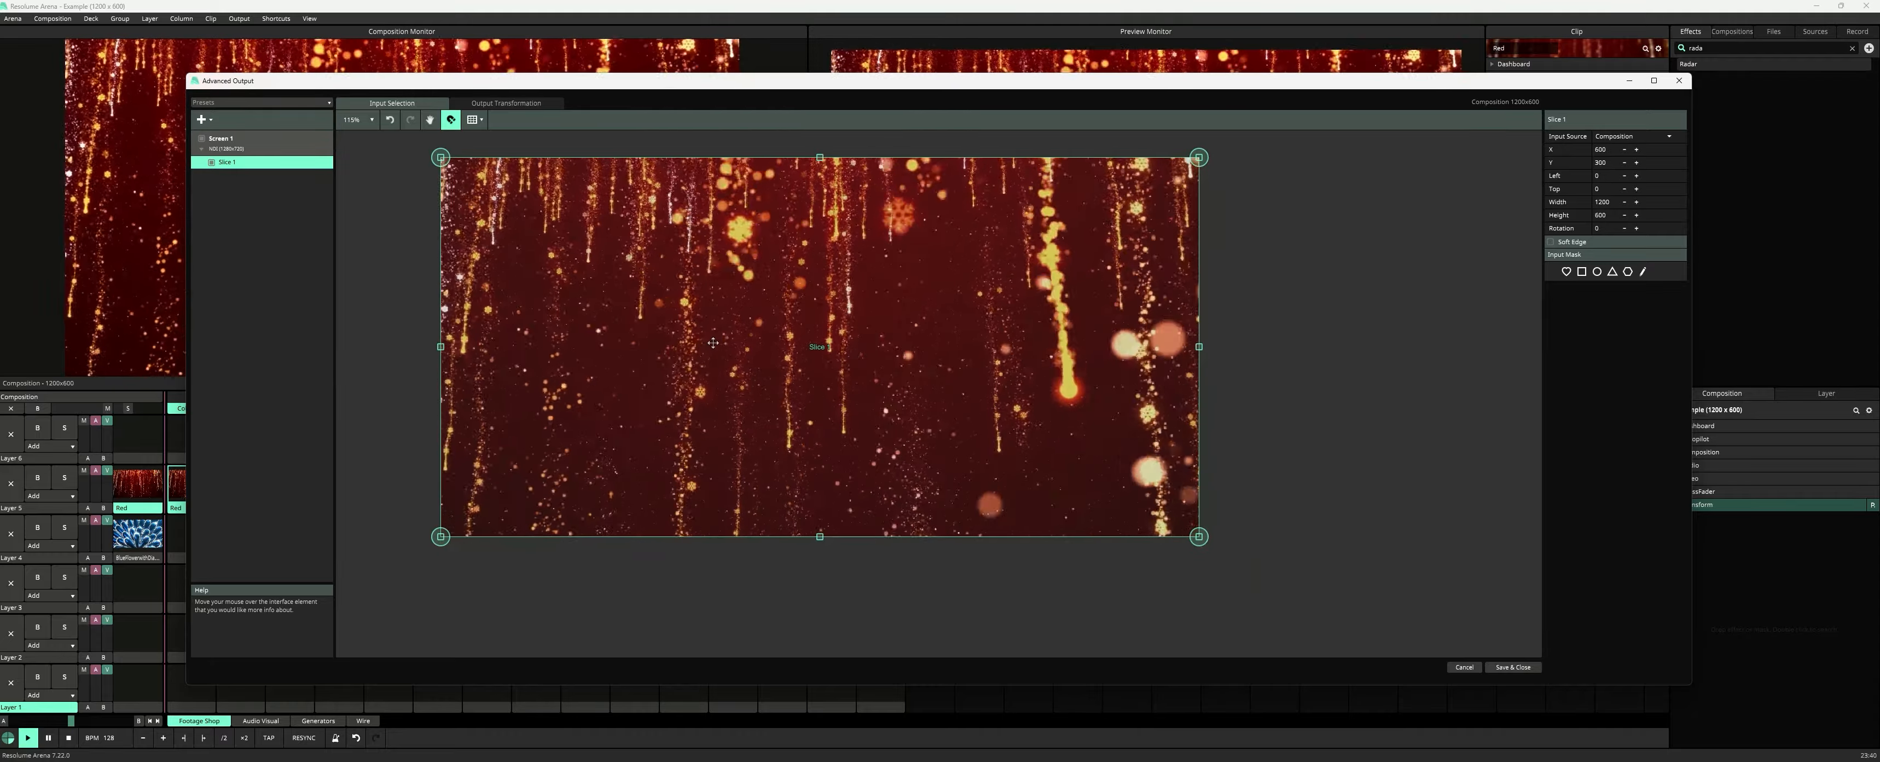
{"action": "double_click", "coordinate": [759, 81]}
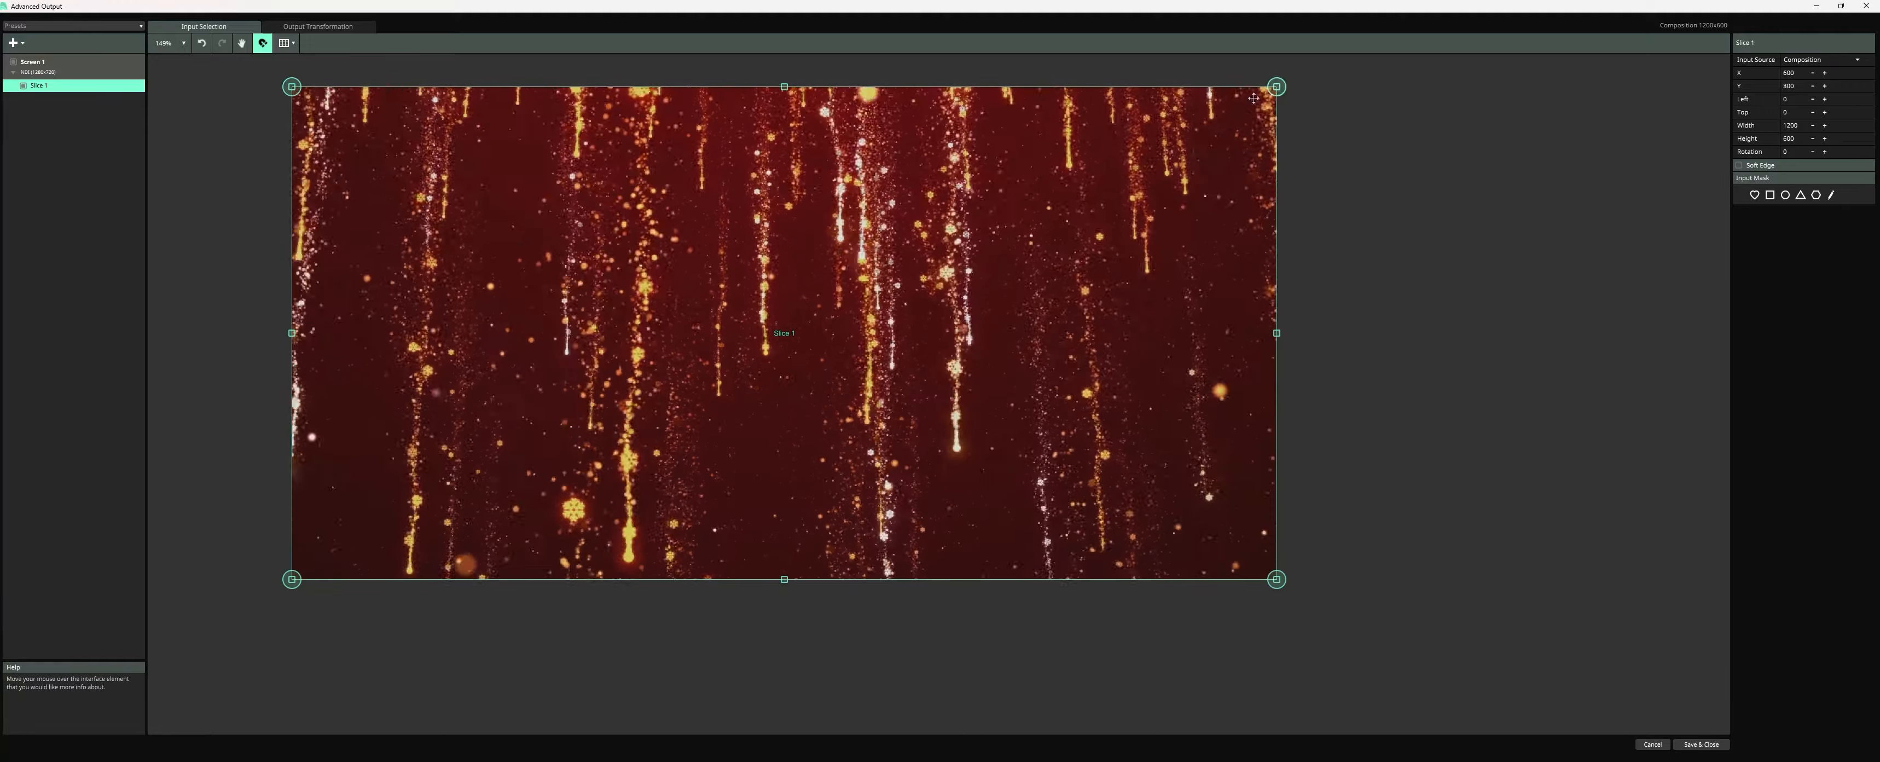
Set Slice 1's input width to 720 and height to 600
{"action": "left_click", "coordinate": [1791, 126]}
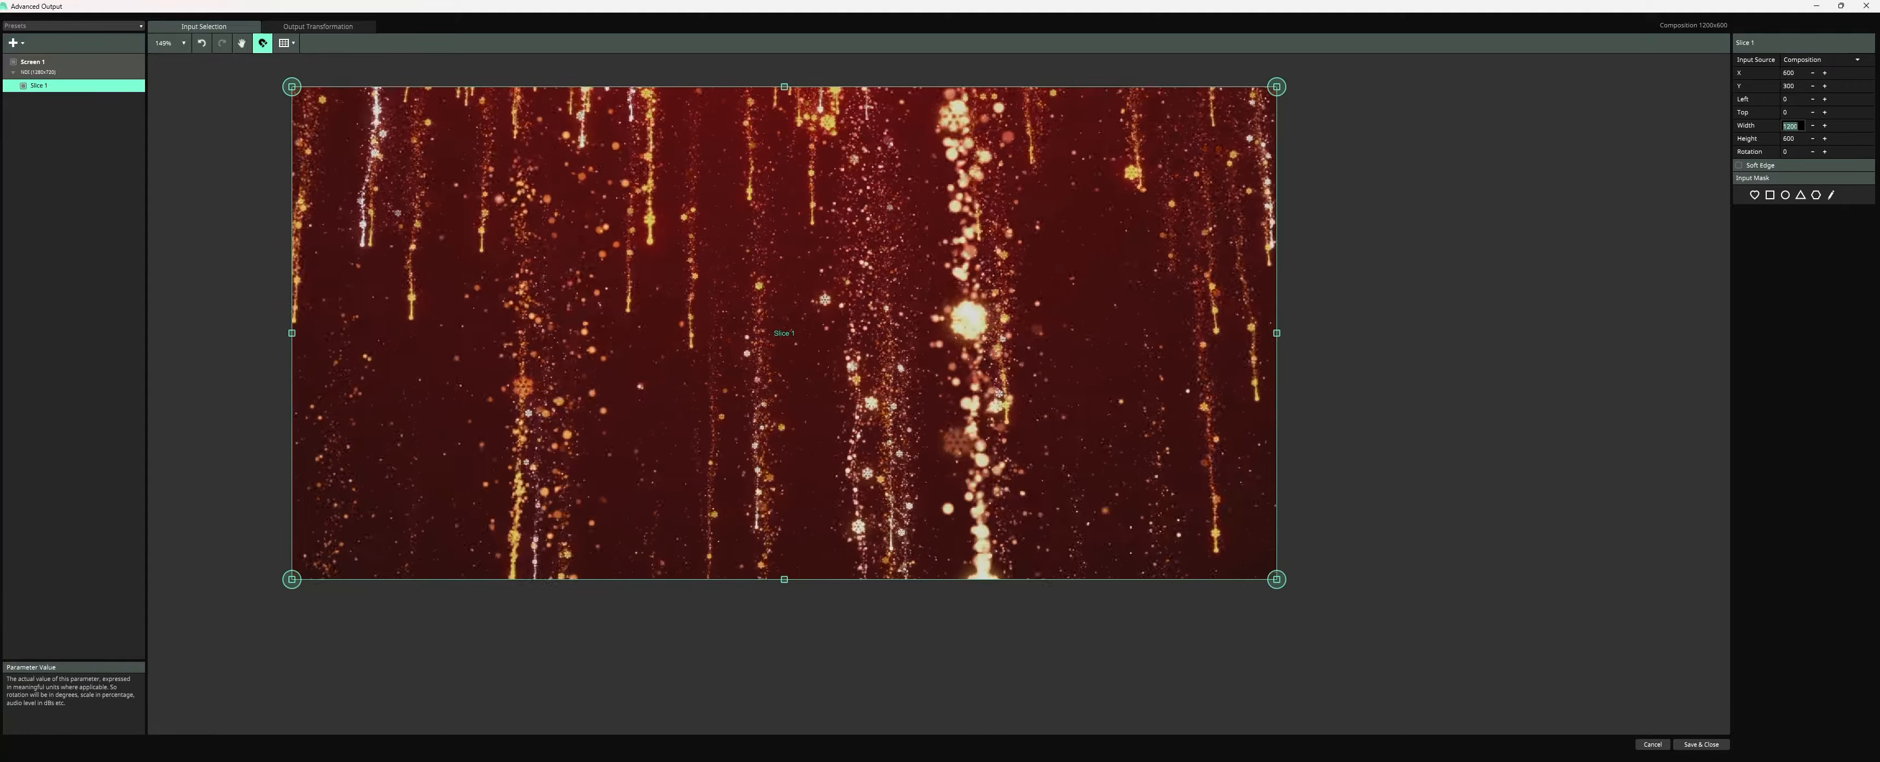
{"action": "type", "text": "1"}
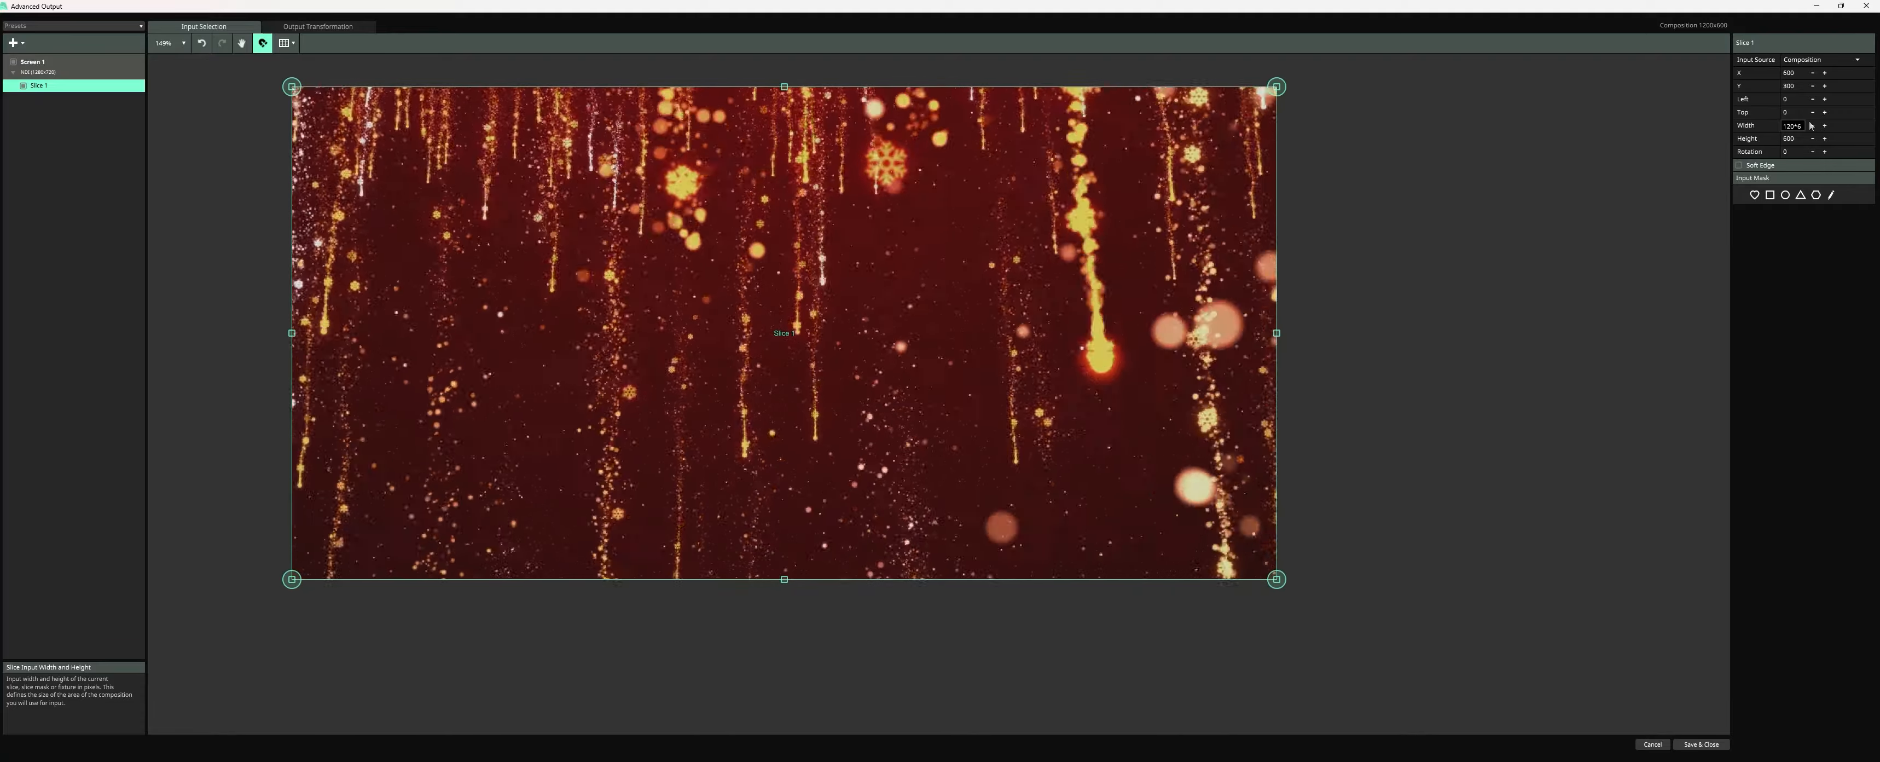
{"action": "key", "text": "Tab"}
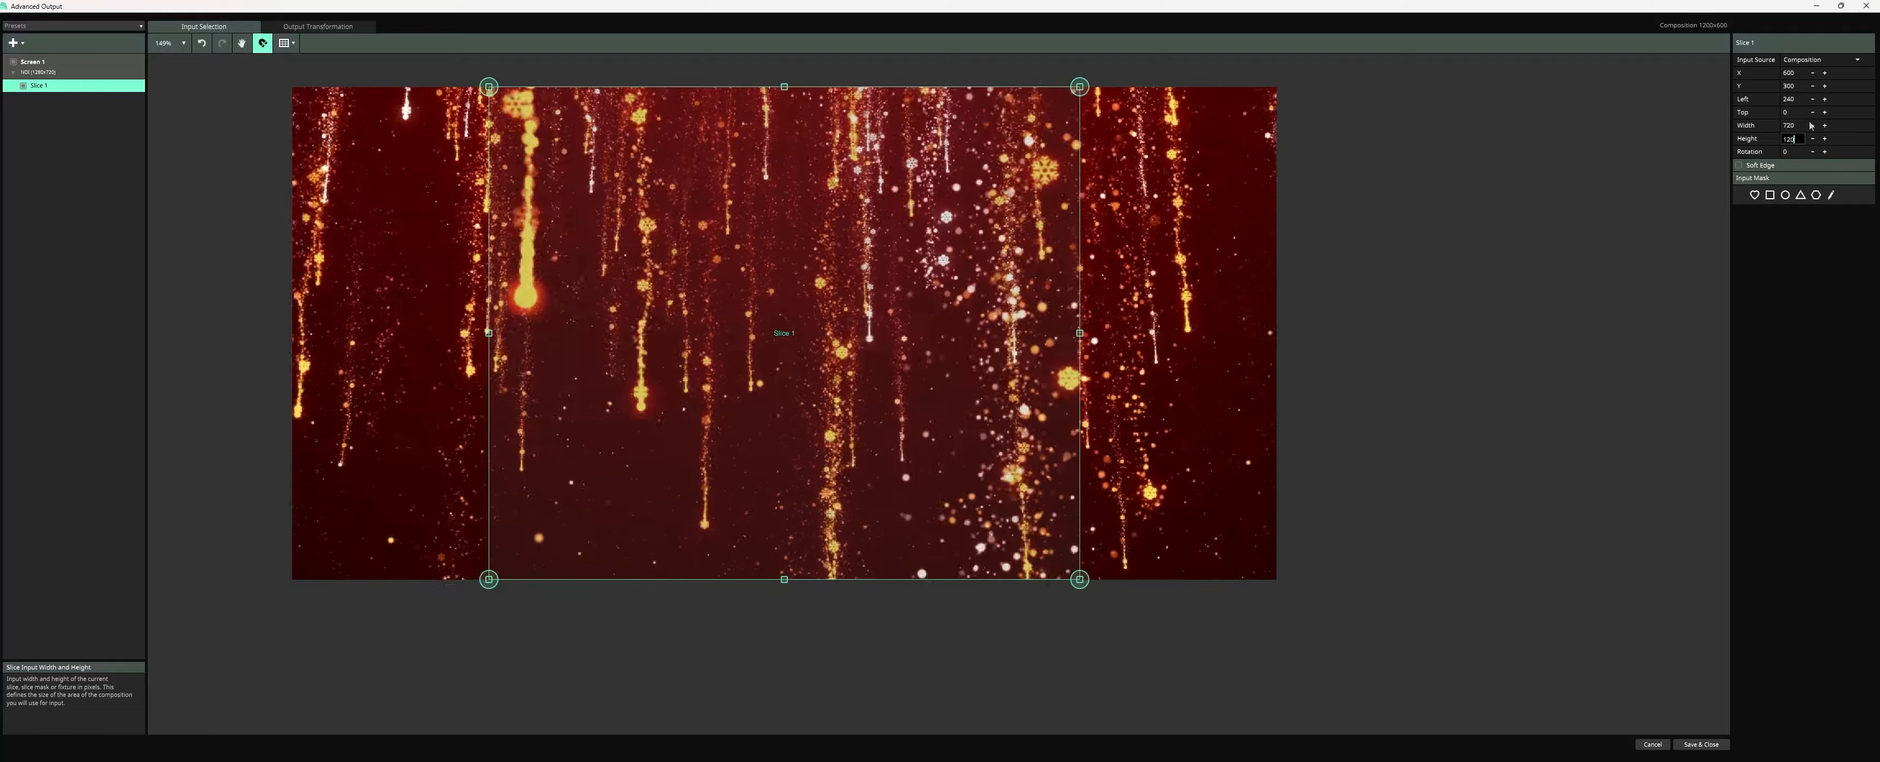
{"action": "key", "text": "Return"}
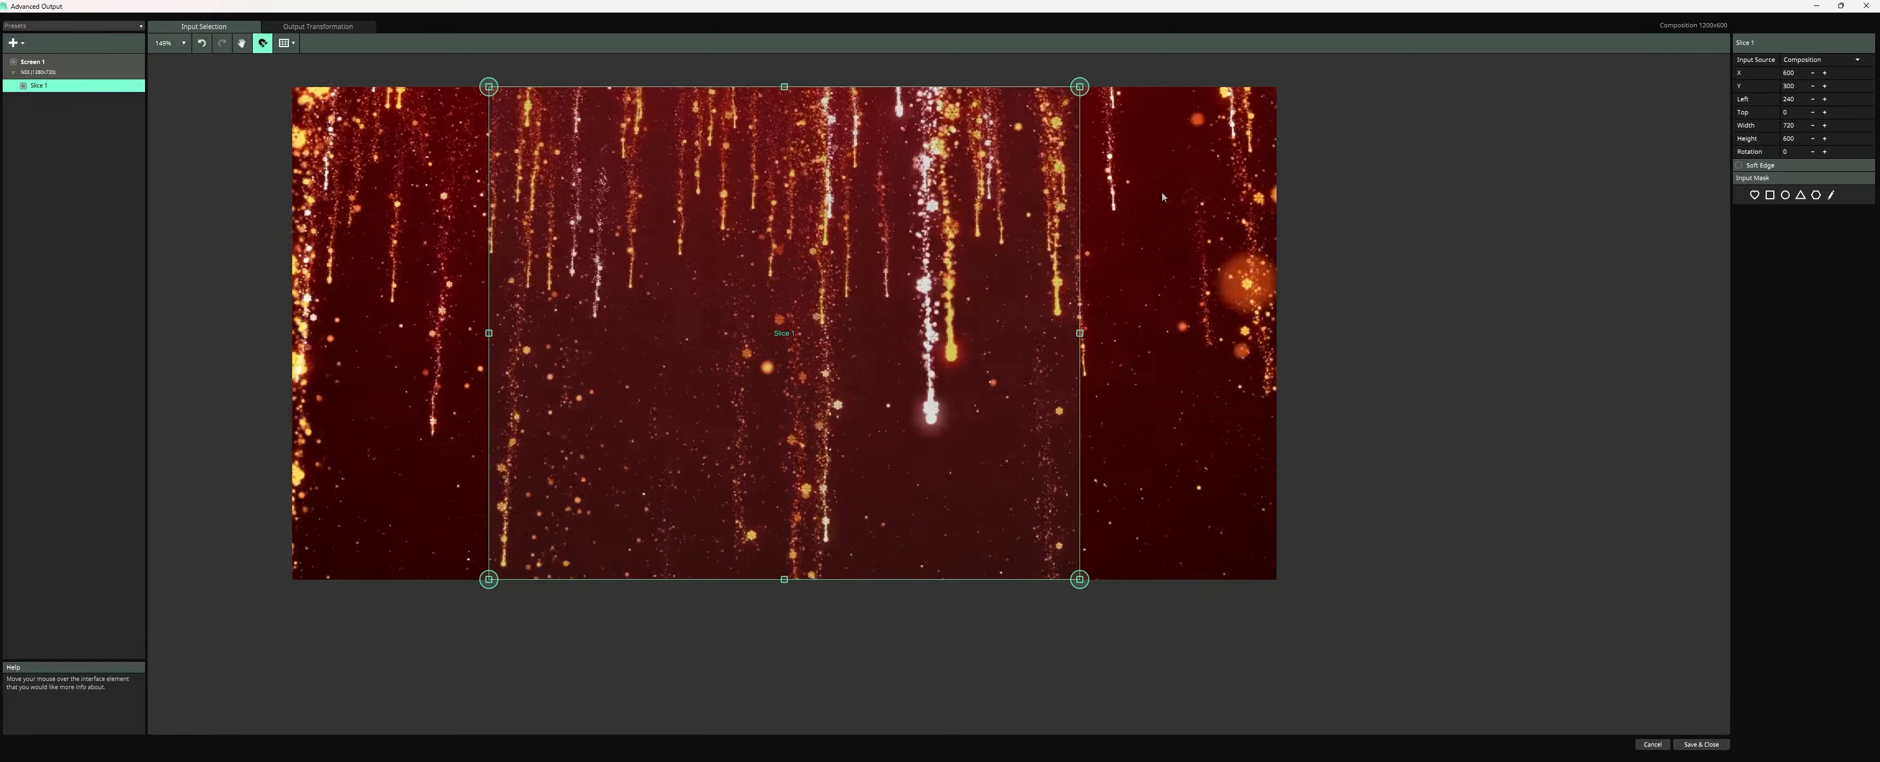
Add a second slice, set its input width to 240, and place it against the composition's left edge
{"action": "left_click", "coordinate": [15, 42]}
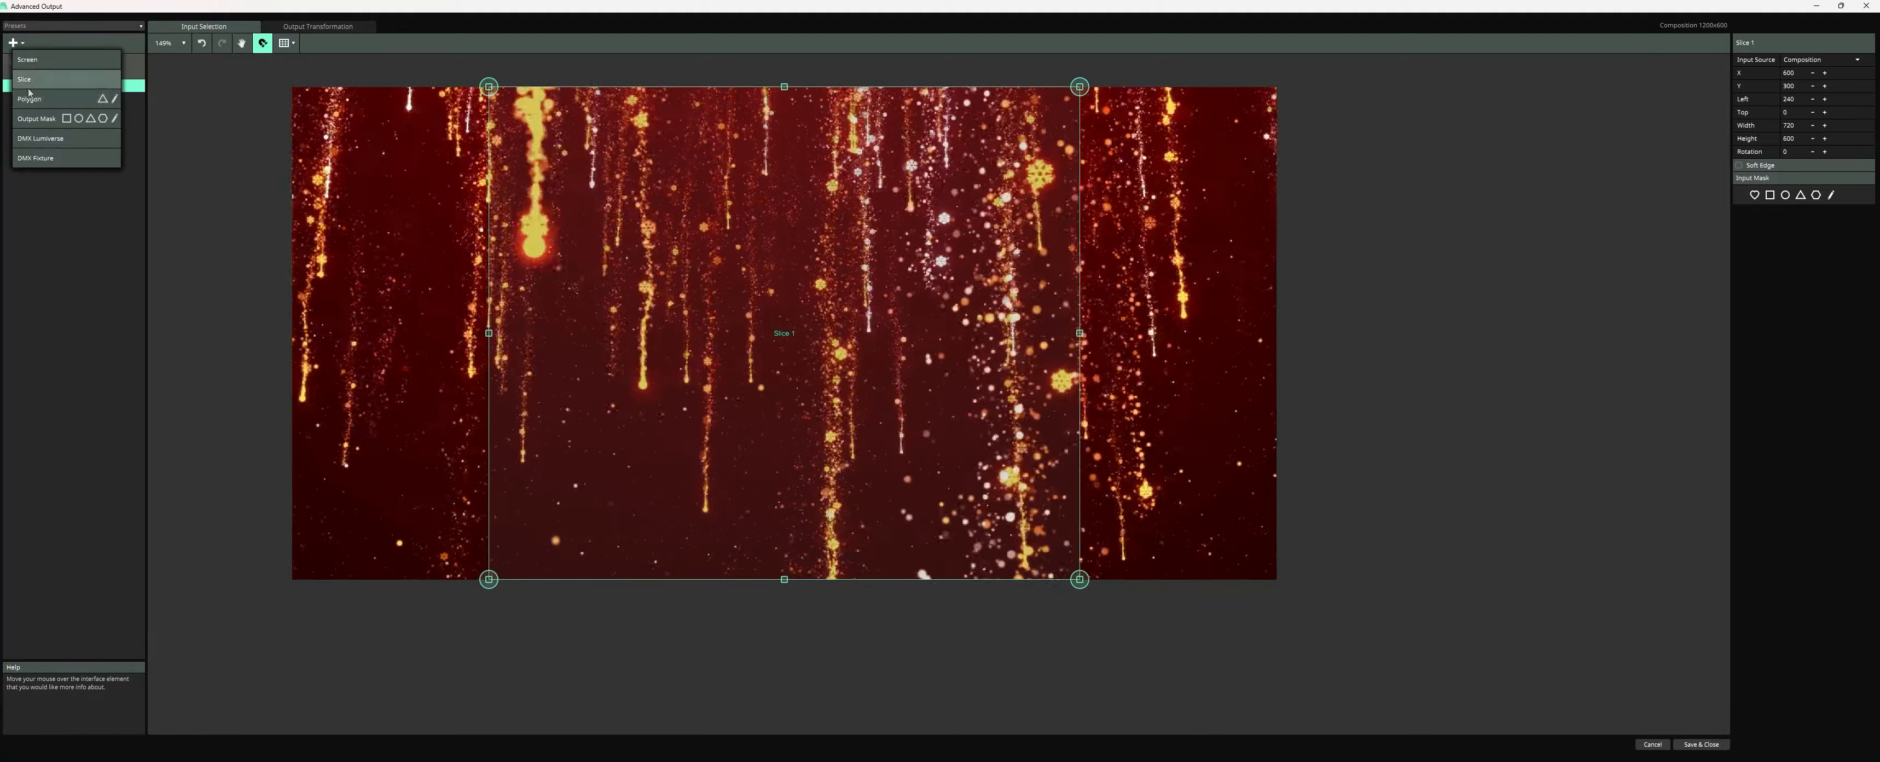
{"action": "left_click", "coordinate": [62, 123]}
{"action": "scroll", "coordinate": [1032, 167], "scroll_direction": "down", "scroll_amount": 3}
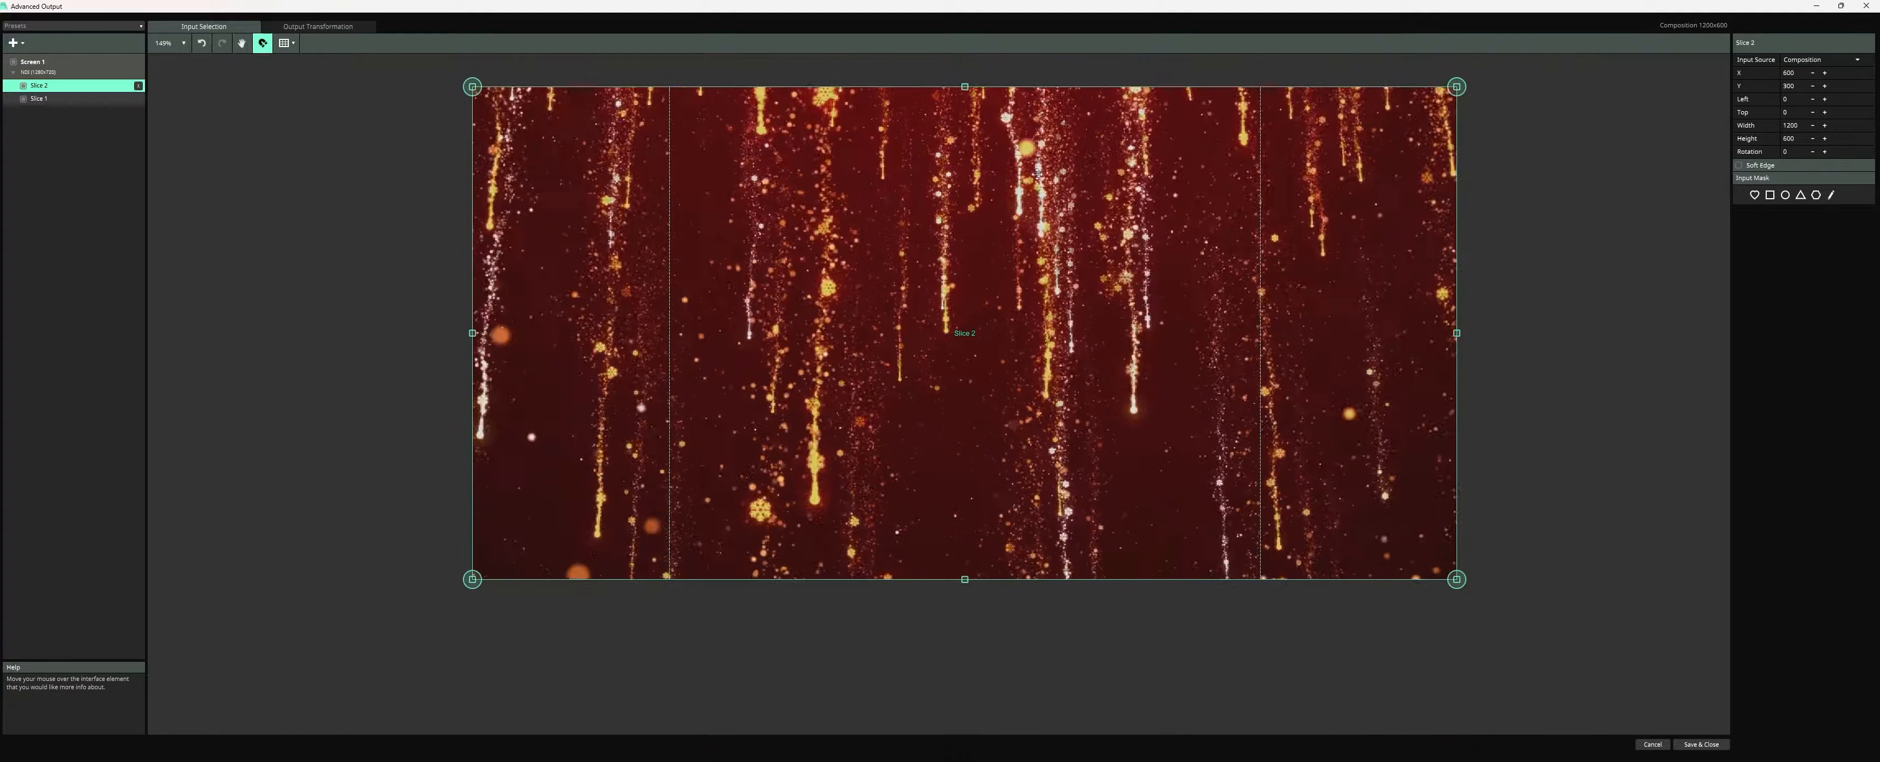
{"action": "double_click", "coordinate": [1796, 126]}
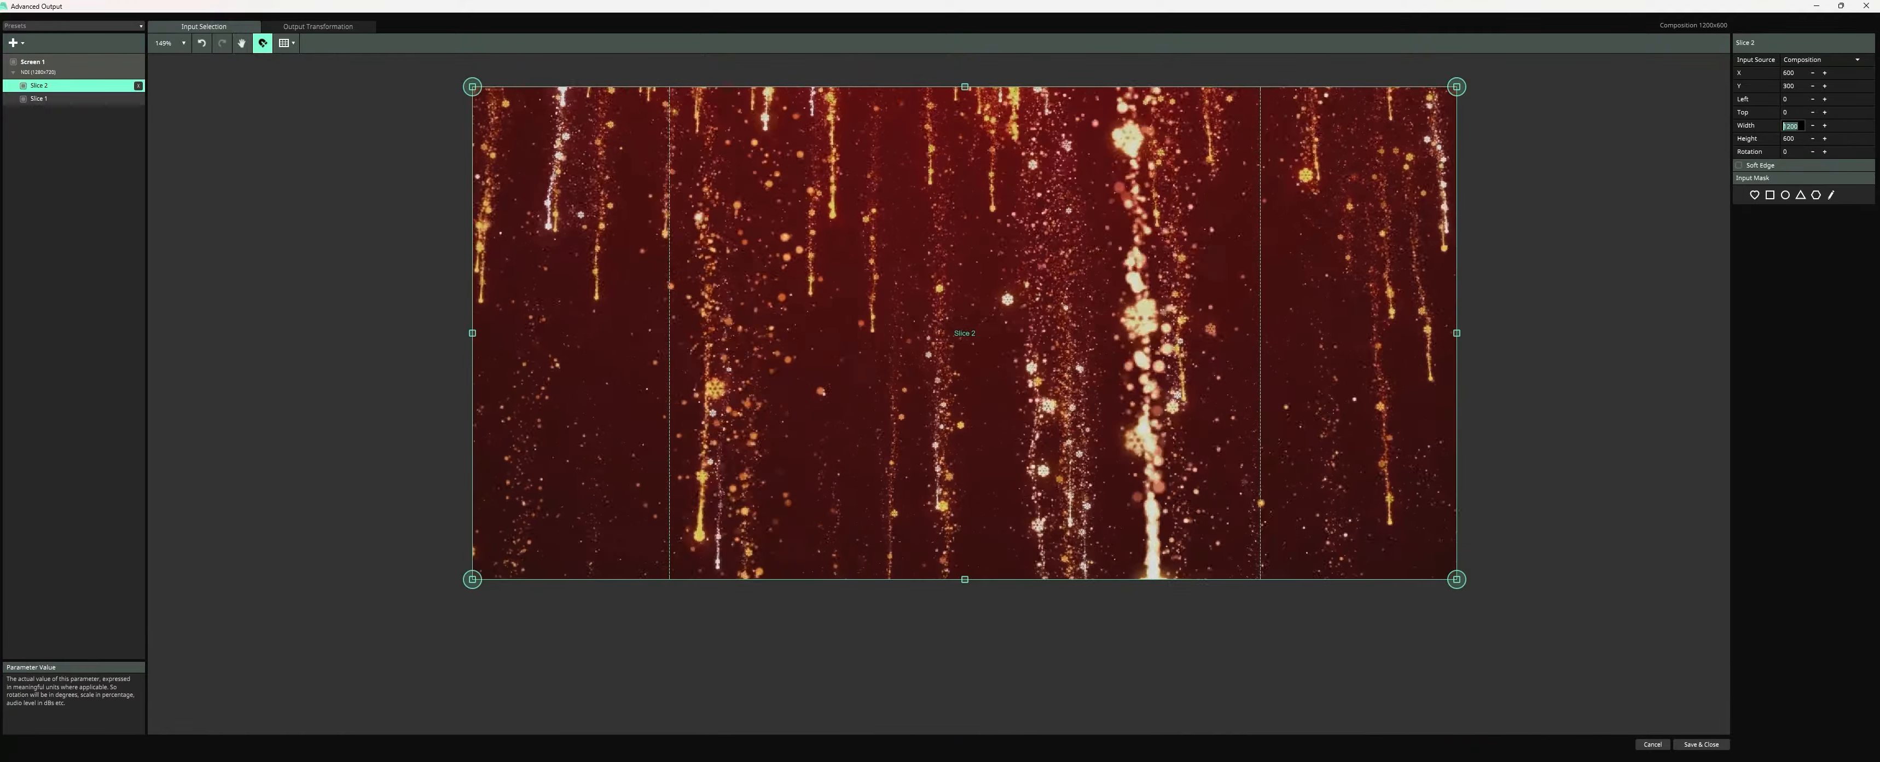
{"action": "type", "text": "2"}
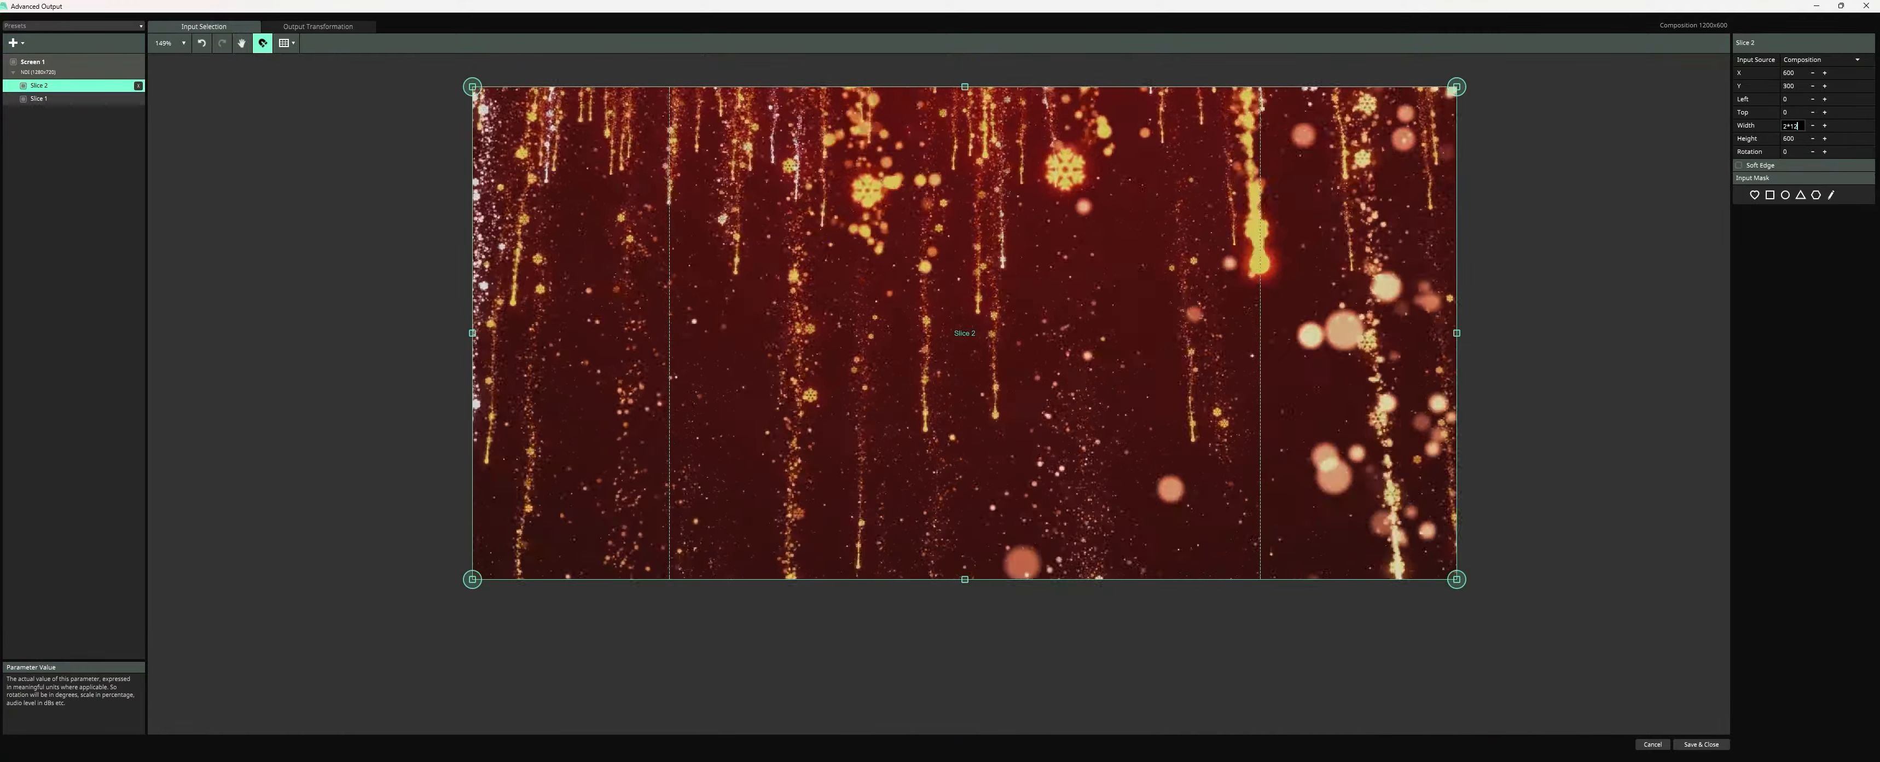
{"action": "type", "text": "*120"}
{"action": "key", "text": "Tab"}
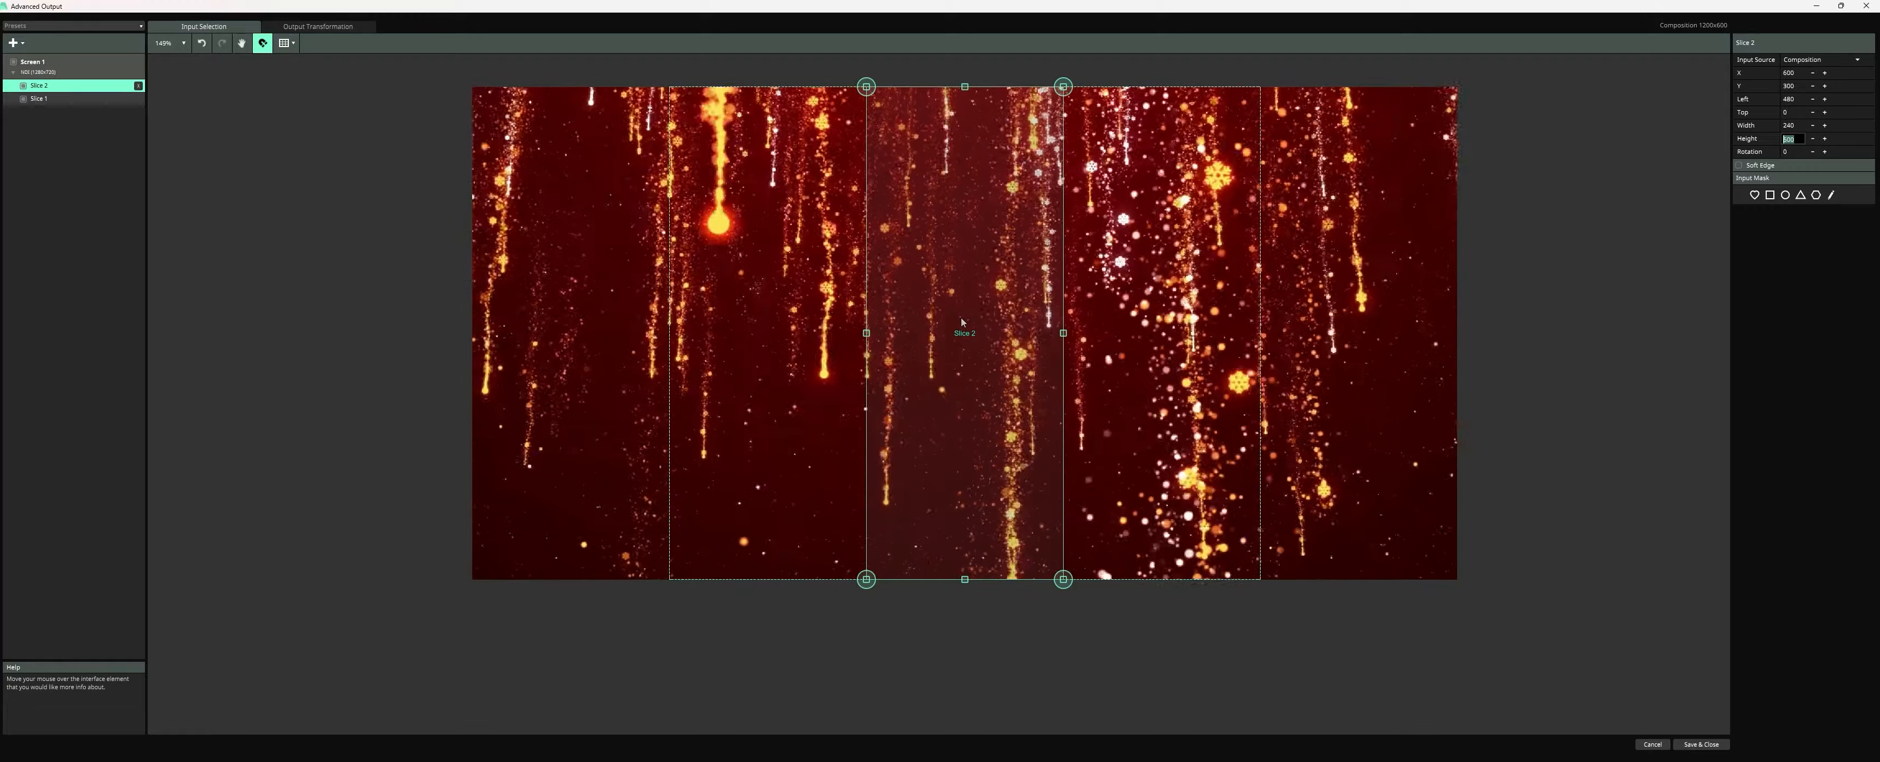
{"action": "left_click", "coordinate": [973, 325]}
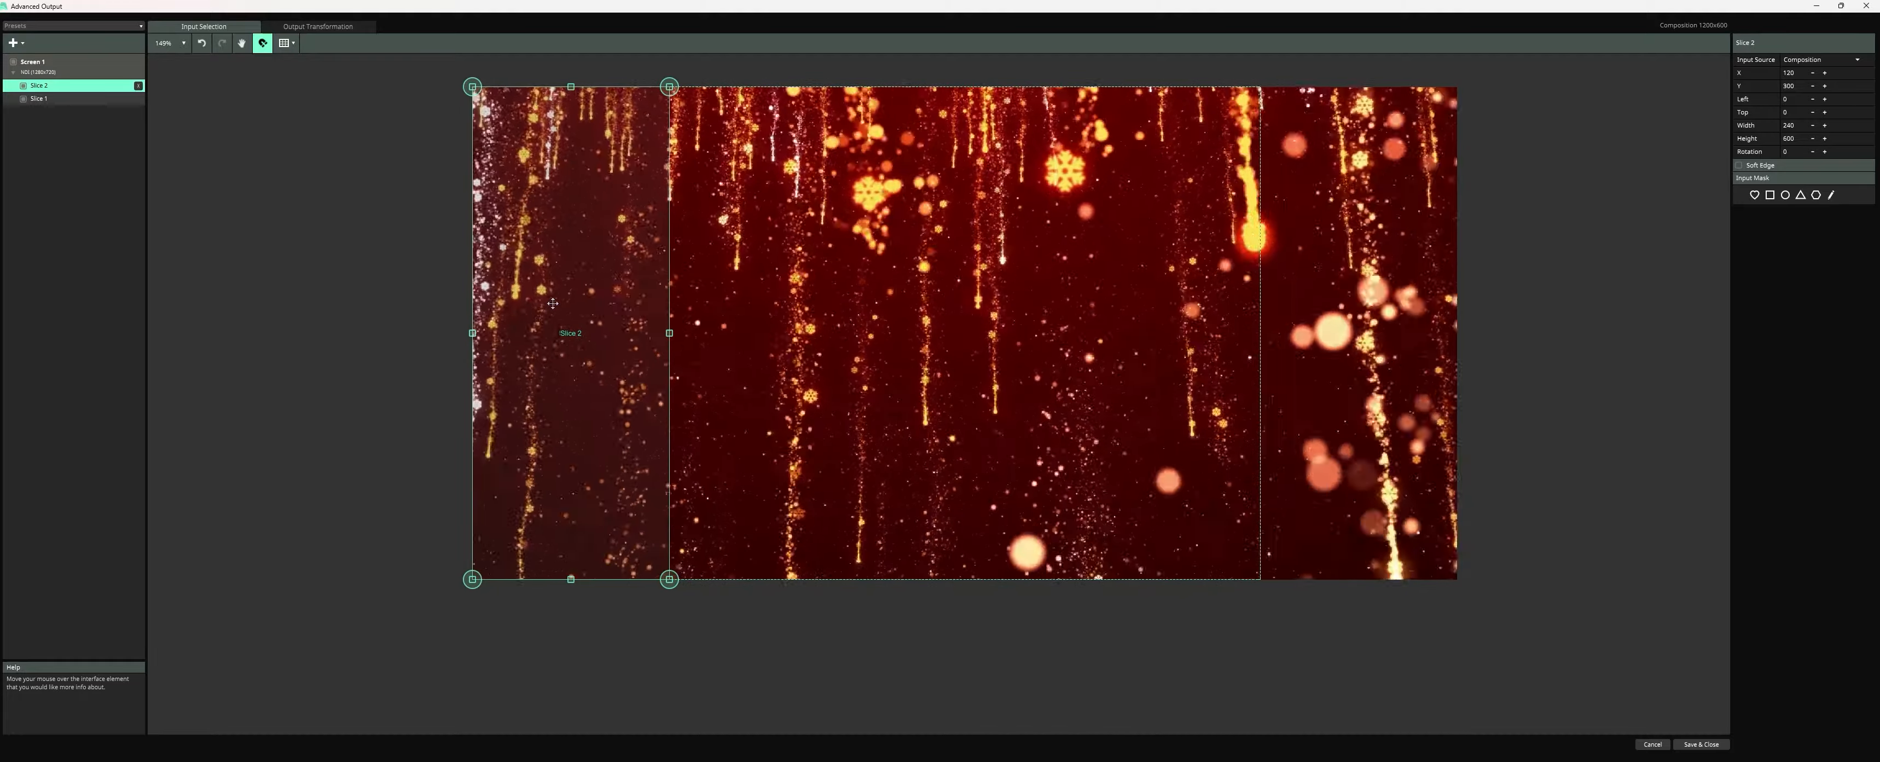
Duplicate the 240-wide slice onto the composition's right edge, then save and close the output setup
{"action": "key", "text": "ctrl+v"}
{"action": "left_click", "coordinate": [43, 112]}
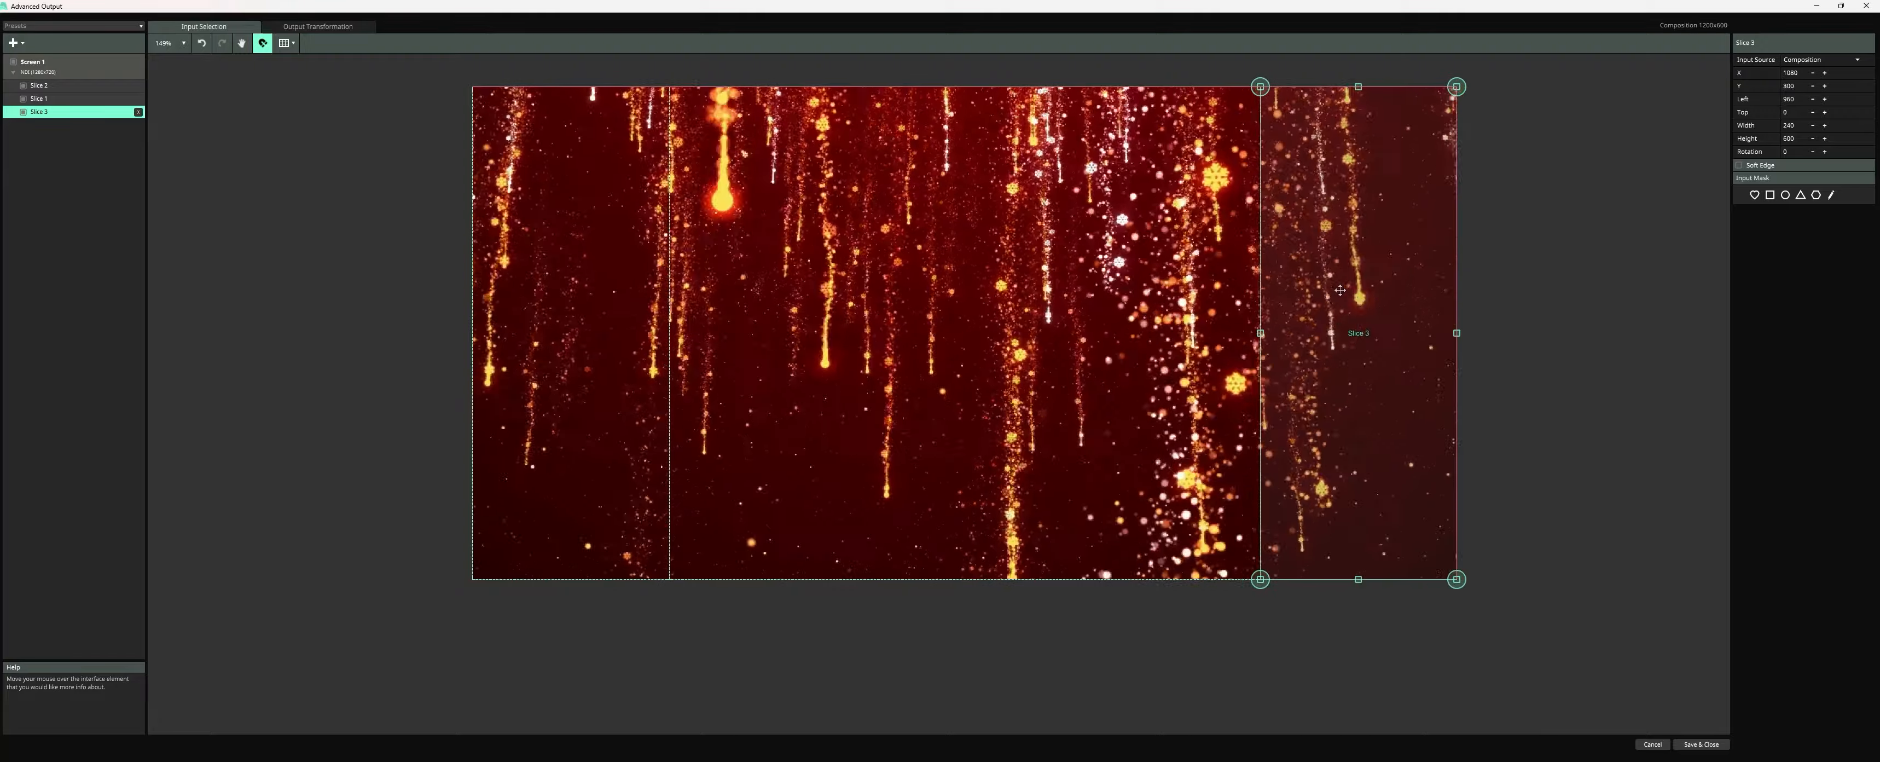
{"action": "left_click", "coordinate": [1541, 340]}
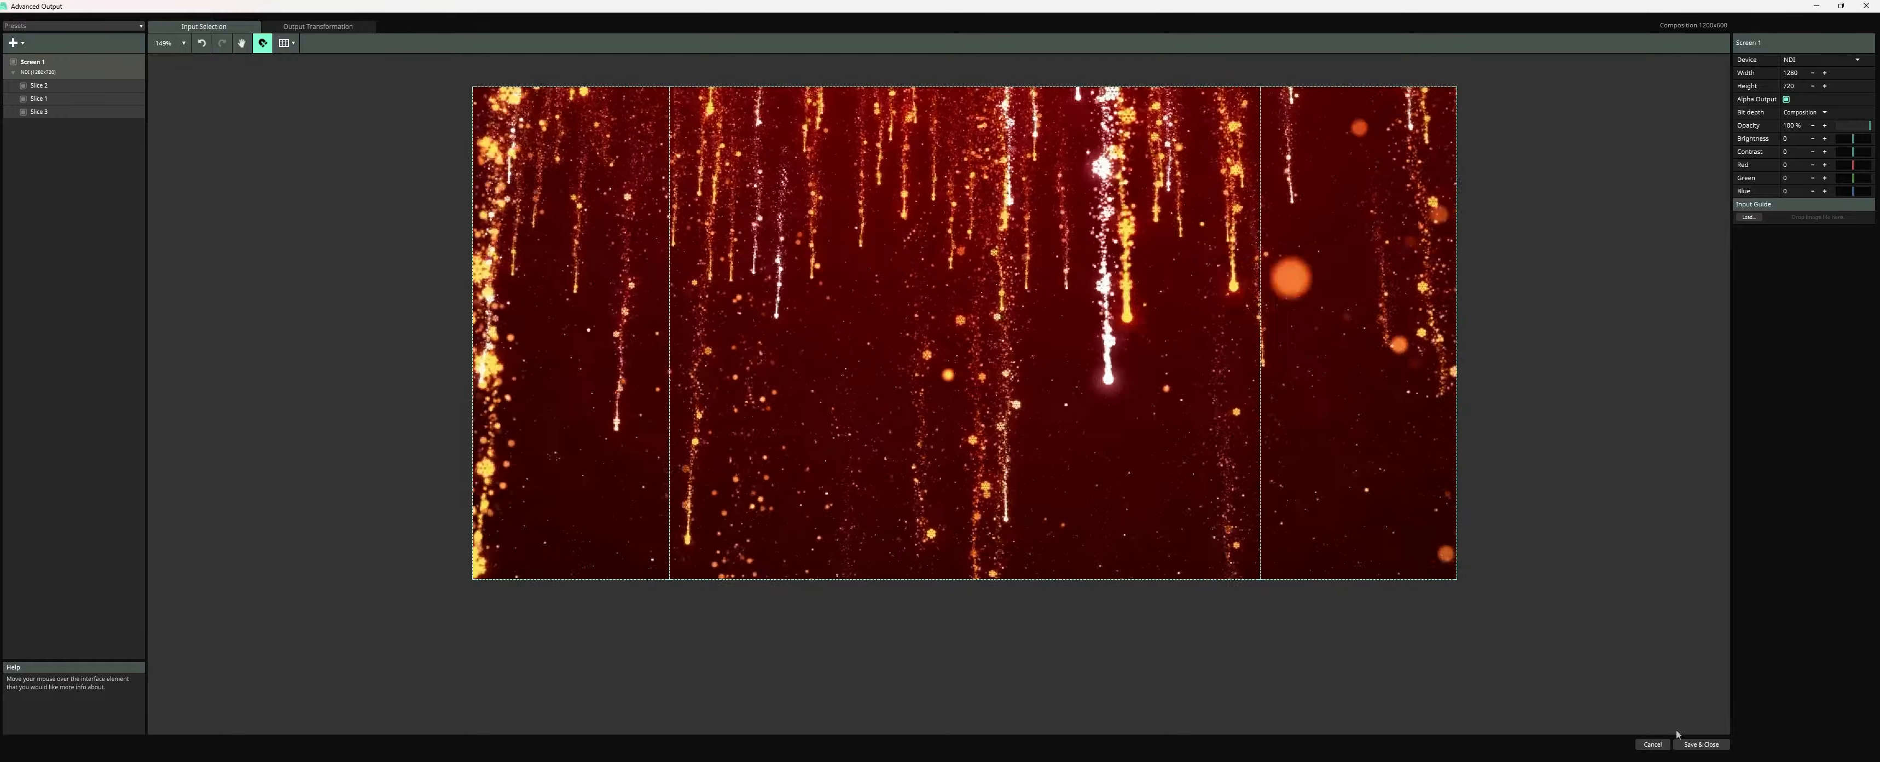
{"action": "left_click", "coordinate": [1700, 744]}
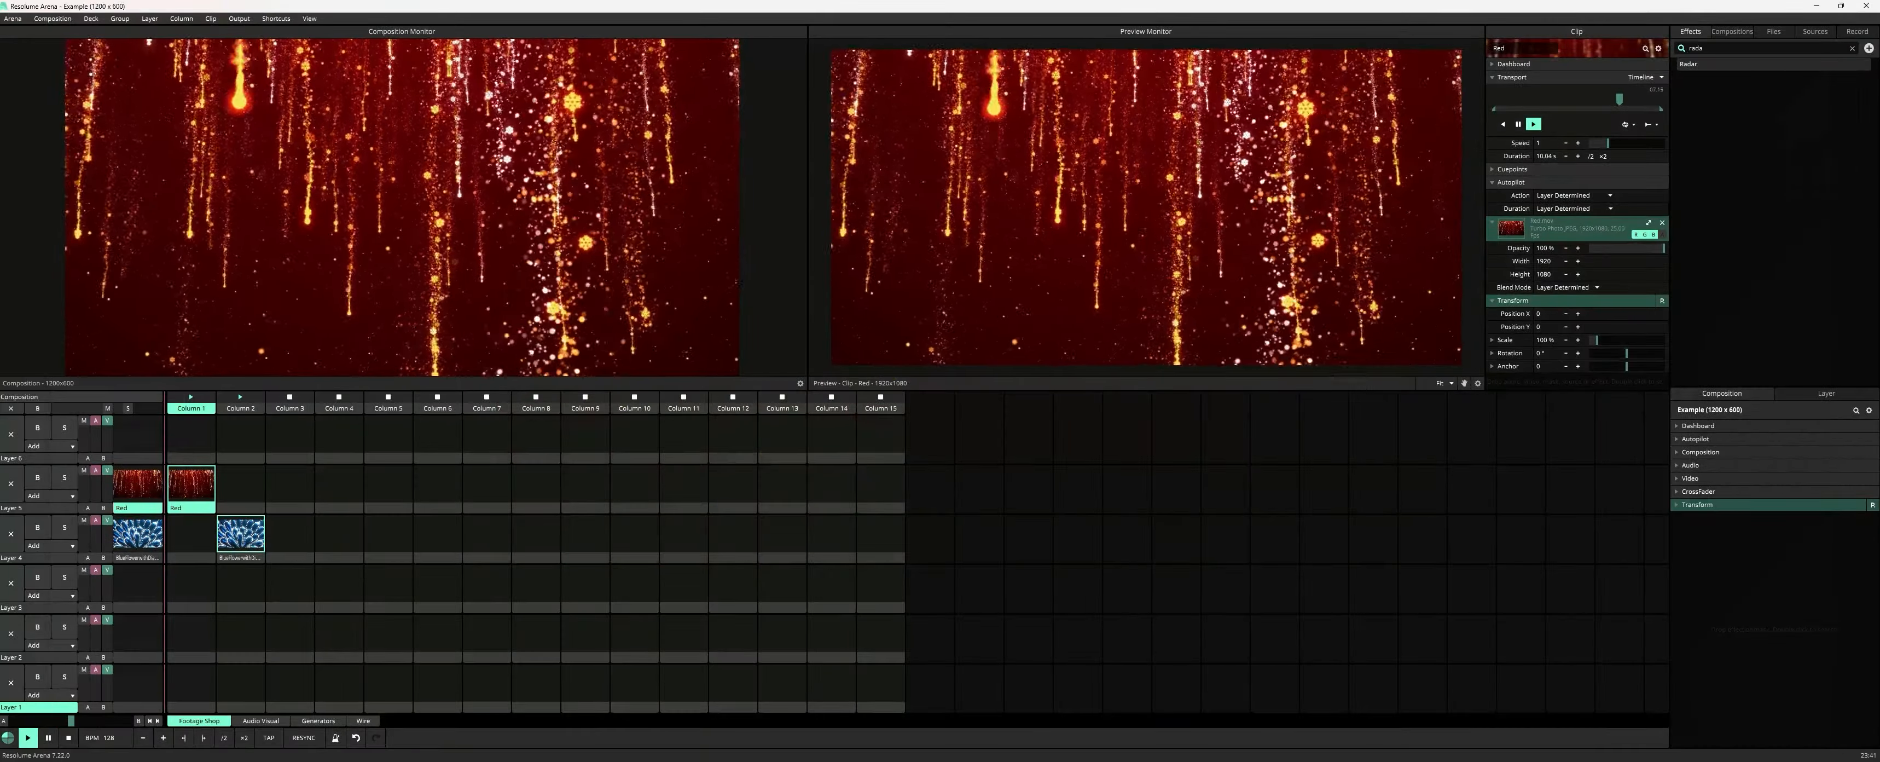
Clear the effects search, then show the Slices browser and dock it beside the Effects browser
{"action": "left_click_drag", "start_coordinate": [1712, 49], "coordinate": [1658, 61]}
{"action": "key", "text": "BackSpace"}
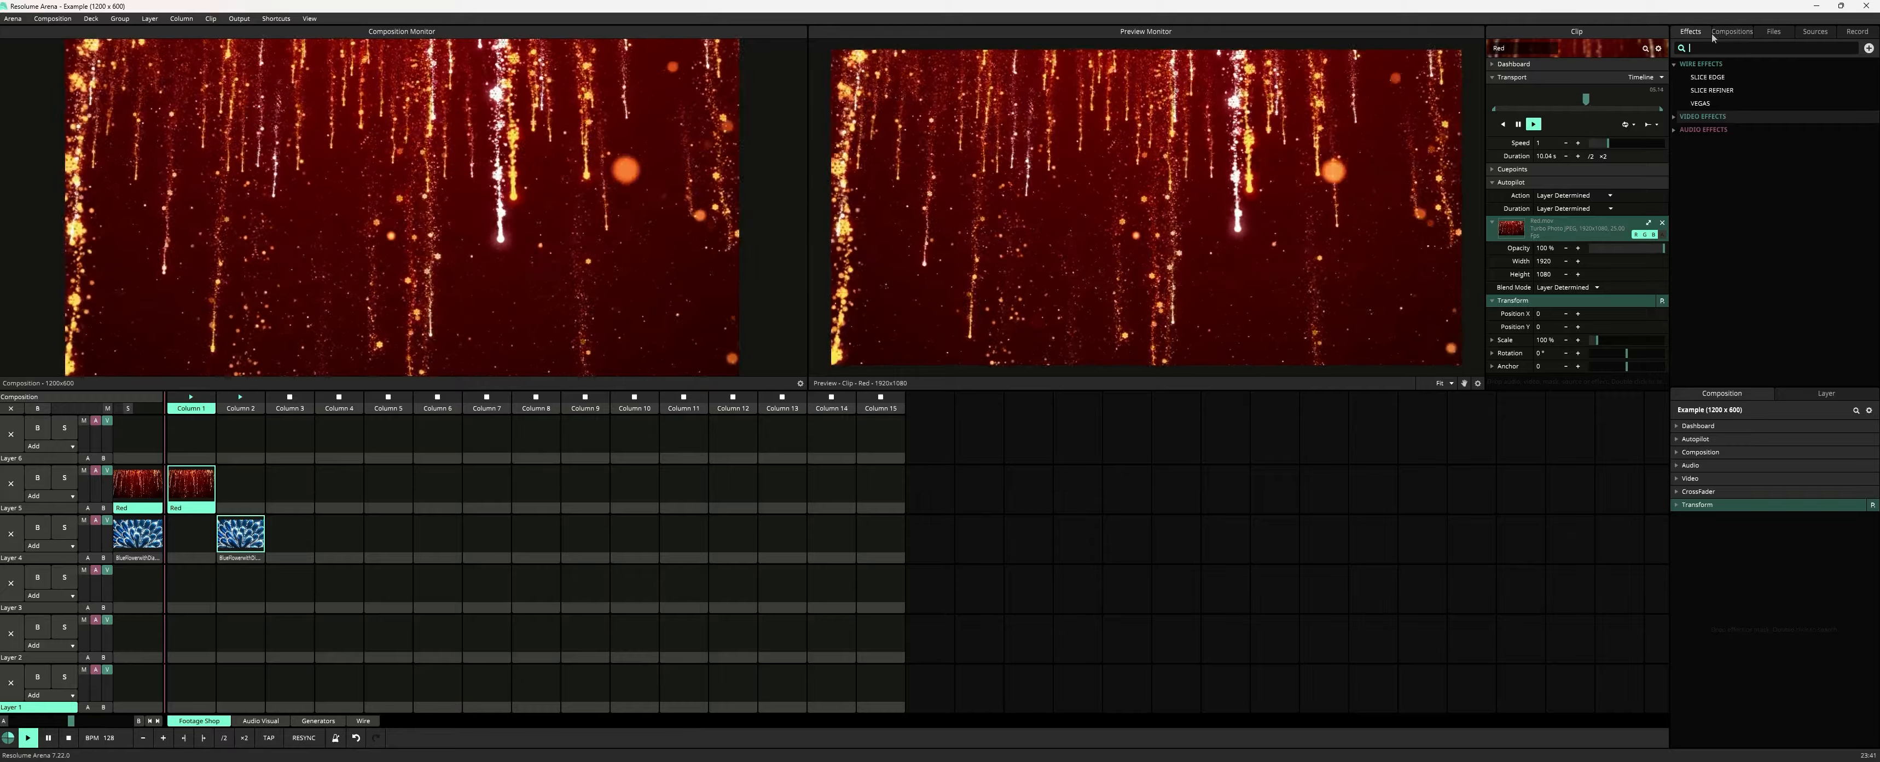
{"action": "left_click", "coordinate": [310, 18]}
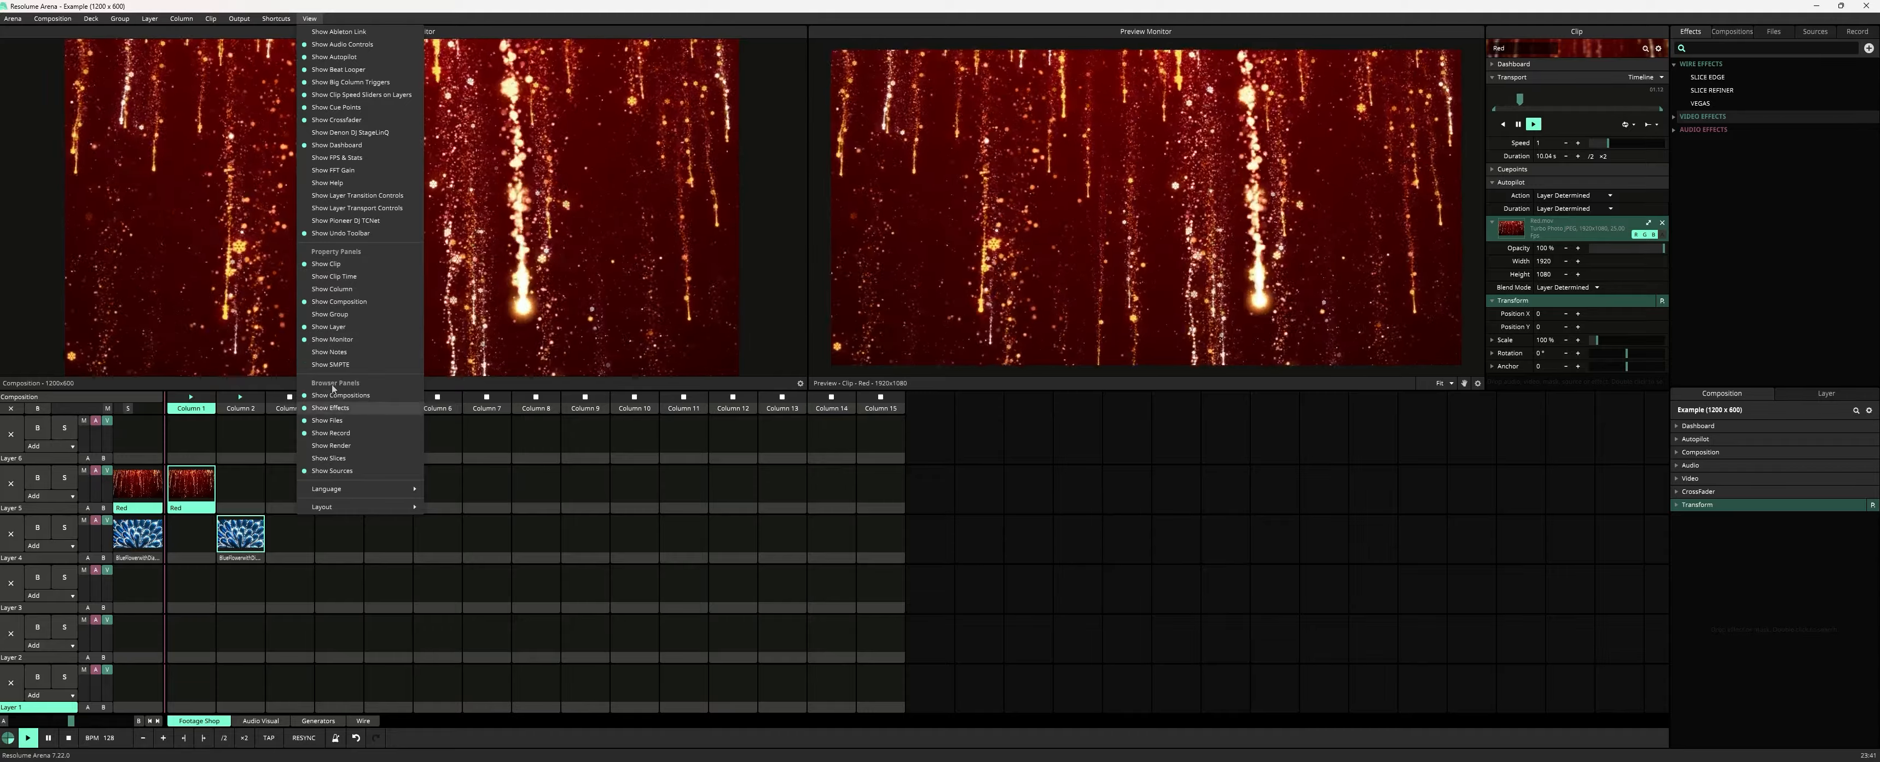
{"action": "left_click", "coordinate": [328, 458]}
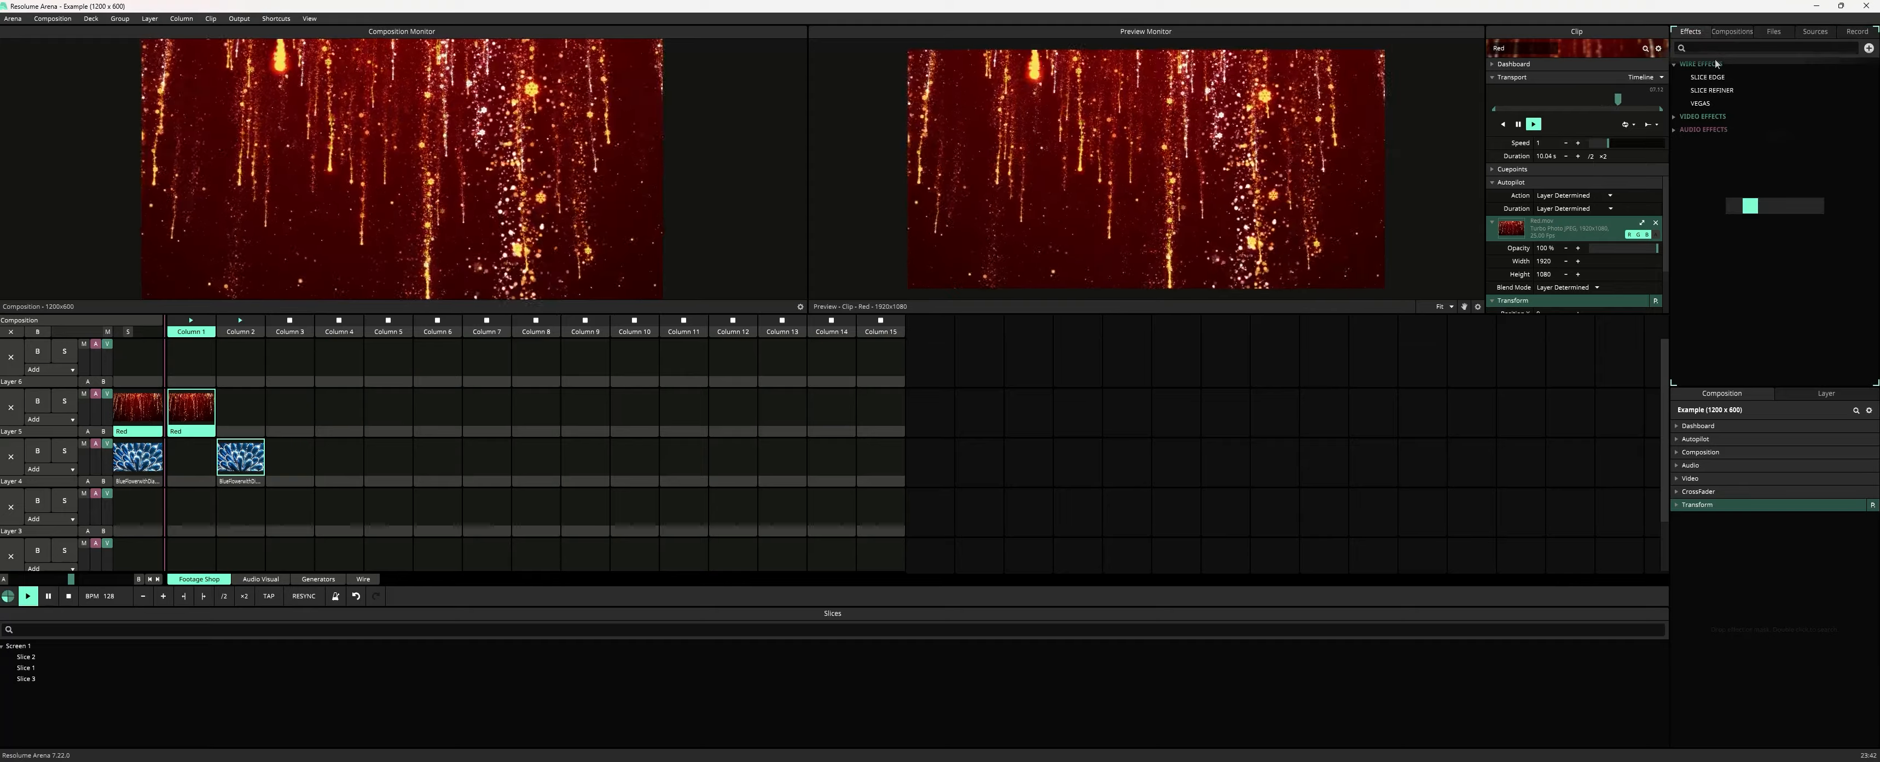
{"action": "left_click_drag", "start_coordinate": [1717, 64], "coordinate": [1719, 63]}
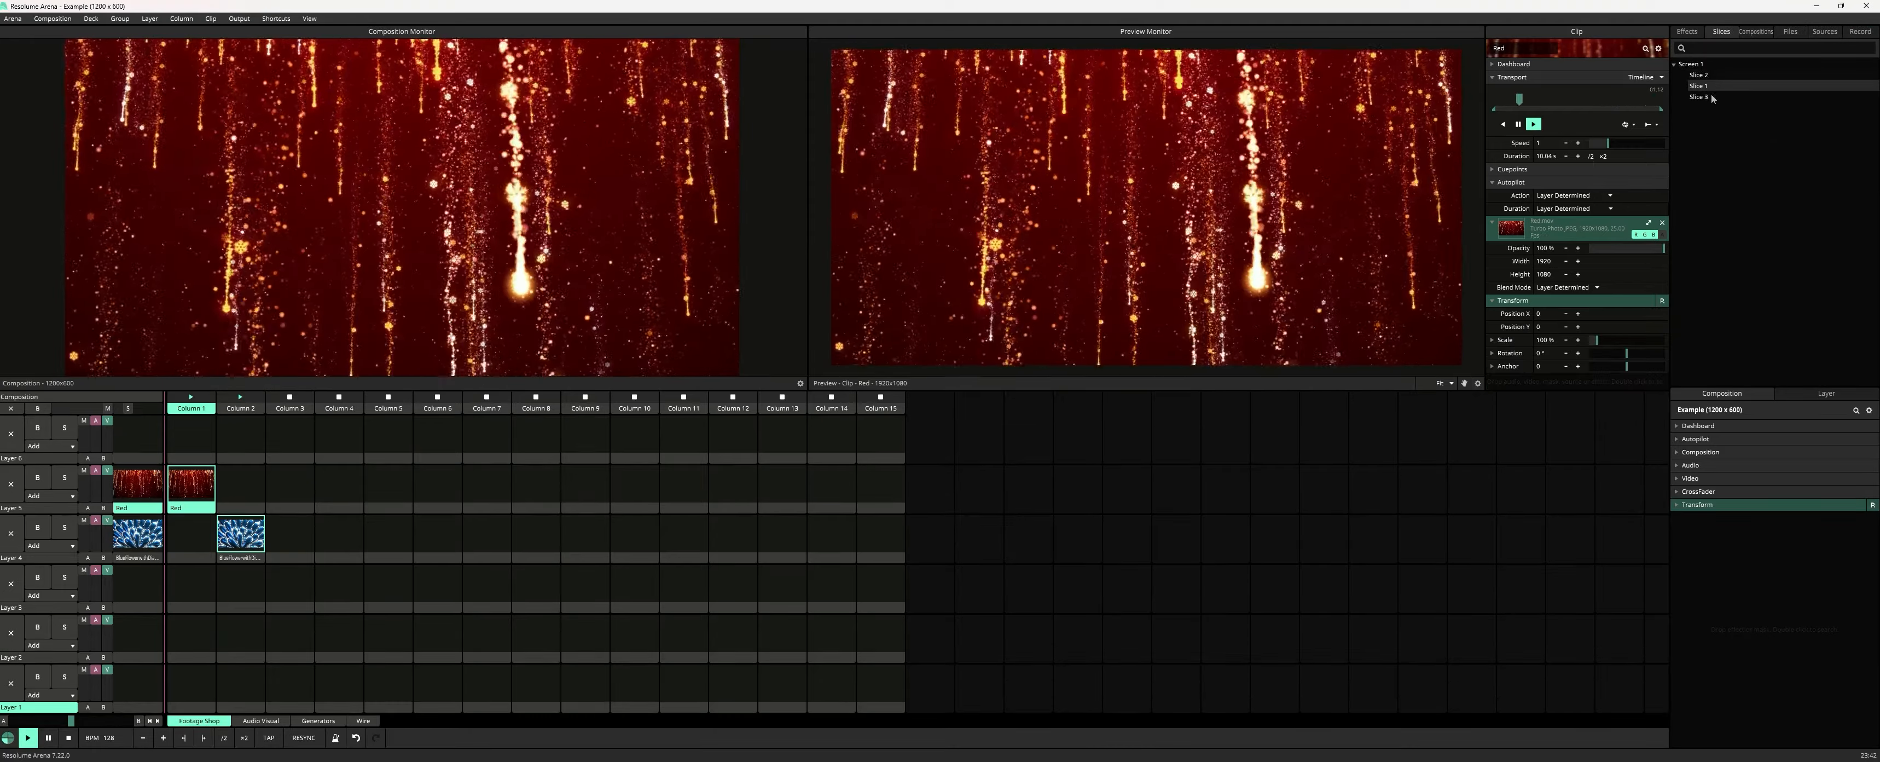
Apply the Slice Edge effect to the whole composition and assign Slices 1, 2 and 3 as its slice input
{"action": "left_click", "coordinate": [1683, 31]}
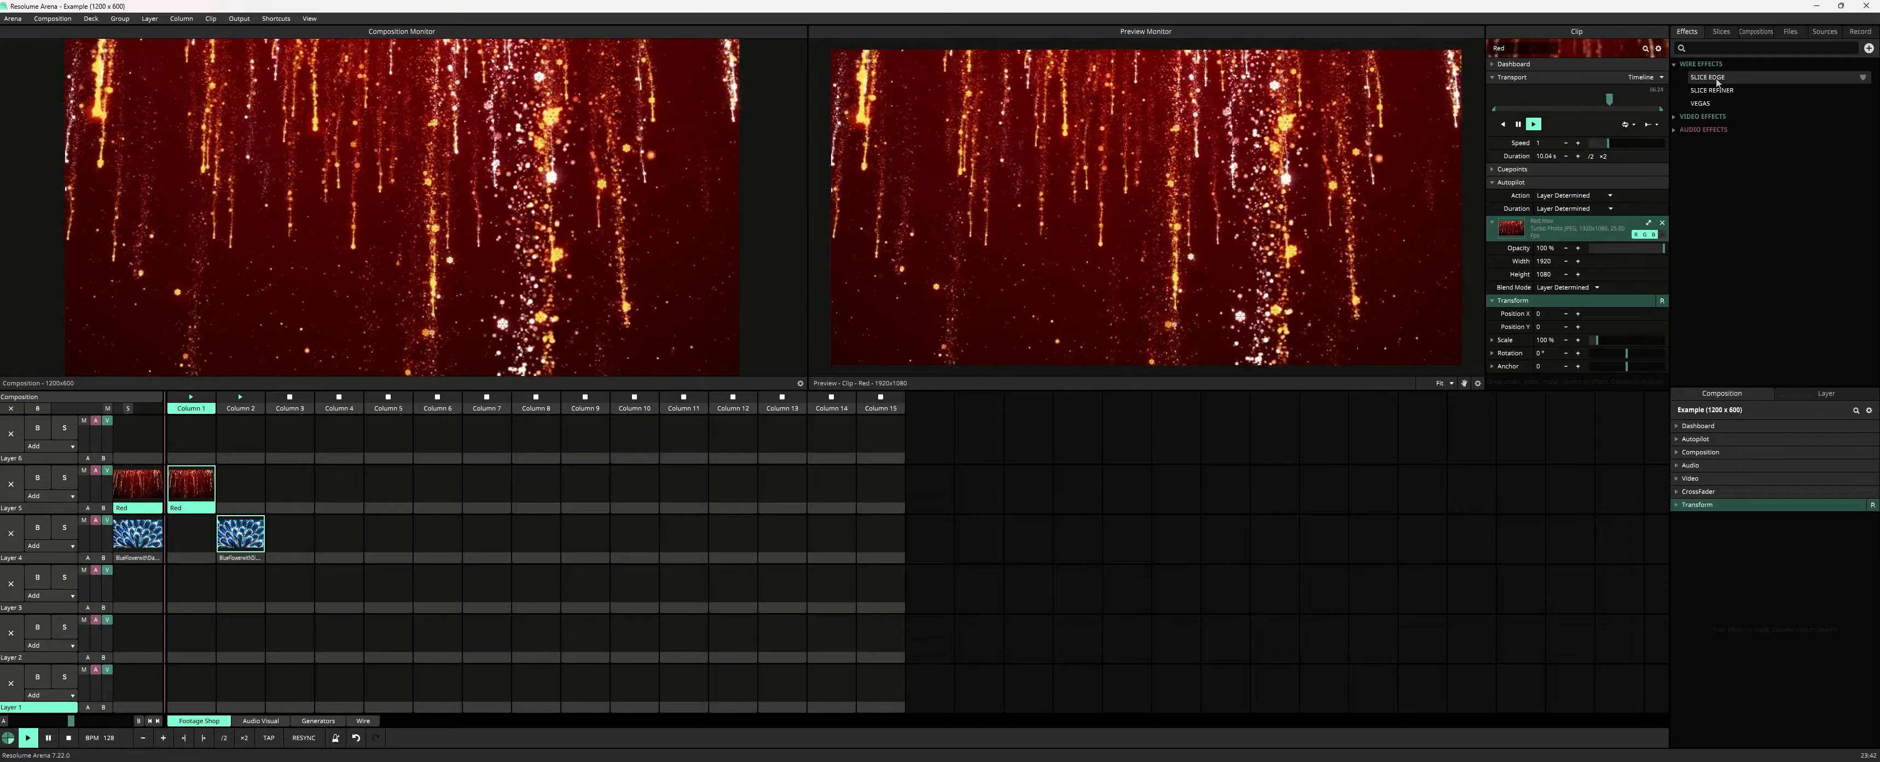
{"action": "left_click_drag", "start_coordinate": [1717, 81], "coordinate": [1708, 569]}
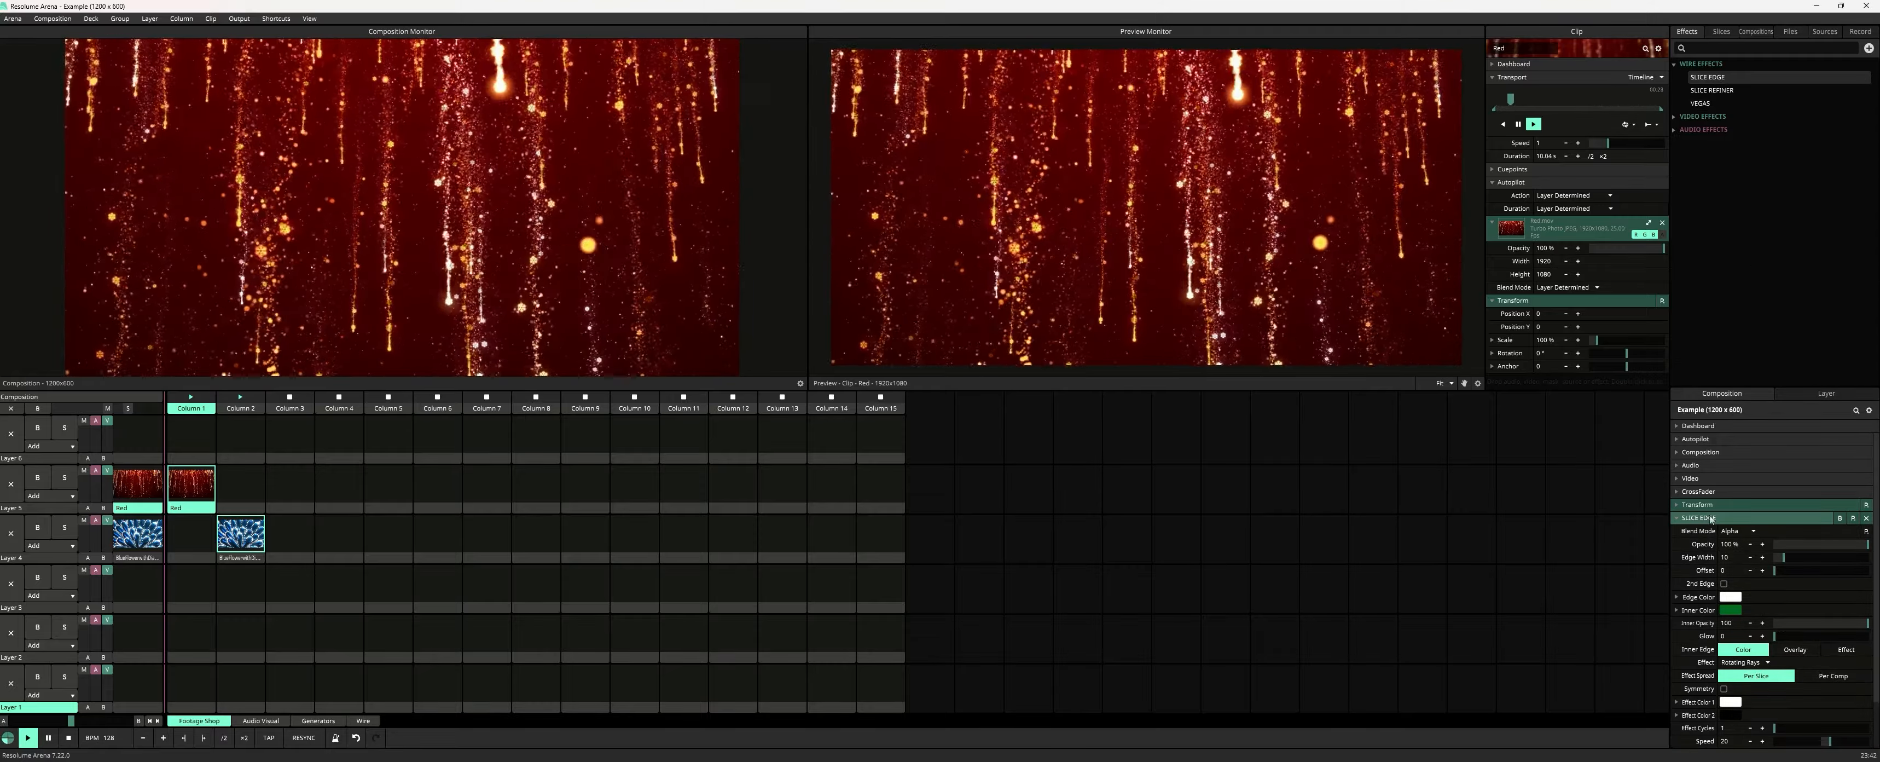
{"action": "scroll", "coordinate": [1762, 593], "scroll_direction": "down", "scroll_amount": 2}
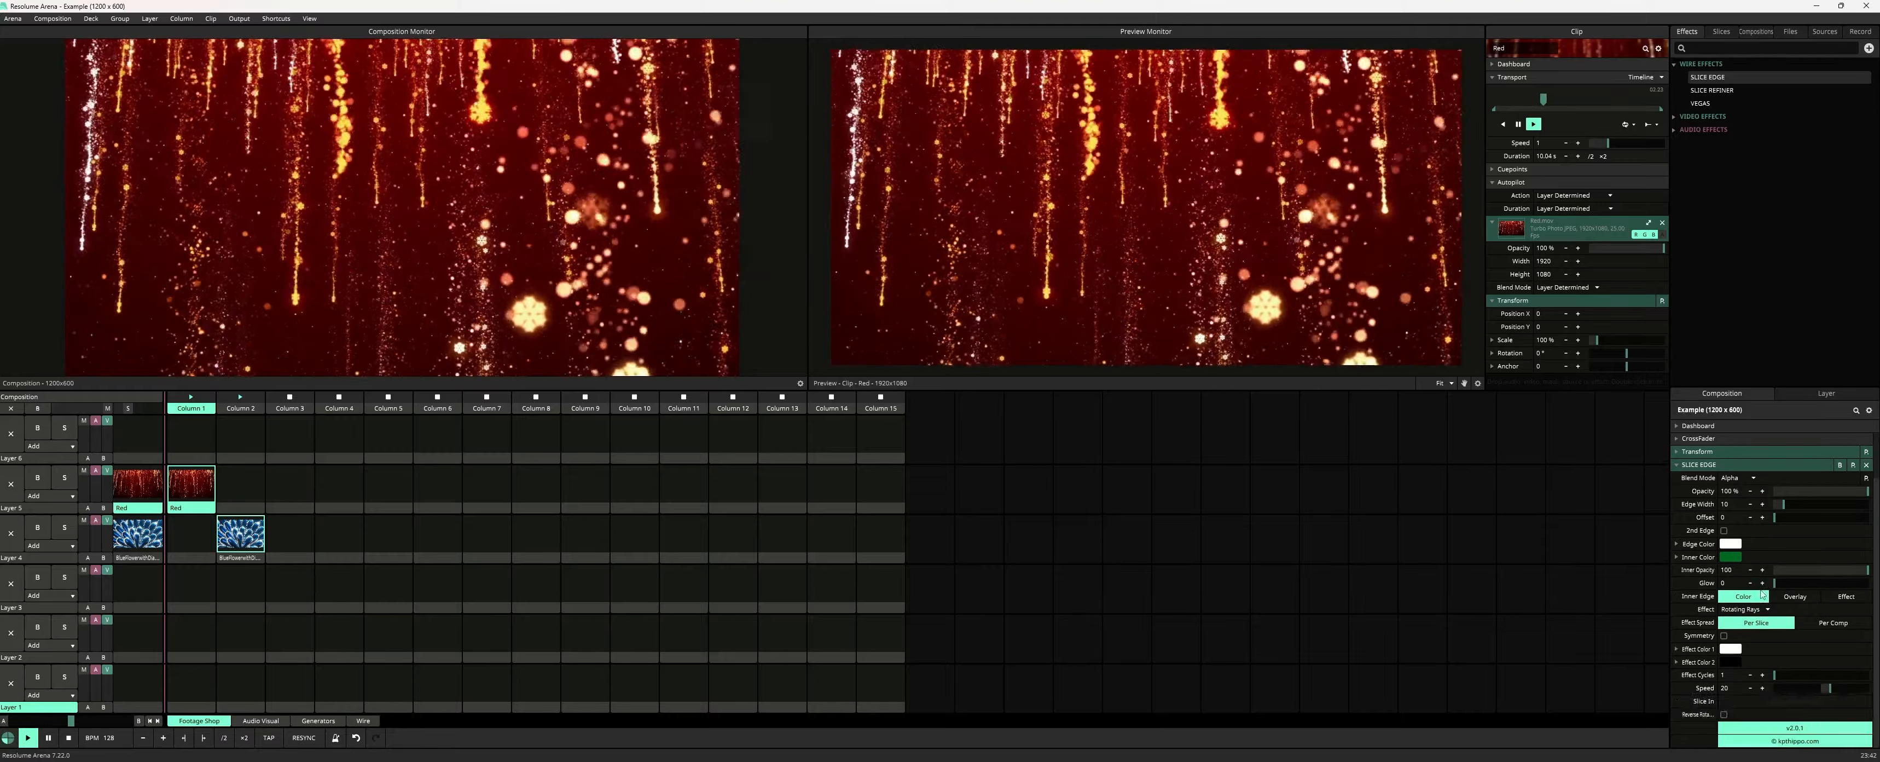
{"action": "scroll", "coordinate": [1763, 595], "scroll_direction": "up", "scroll_amount": 2}
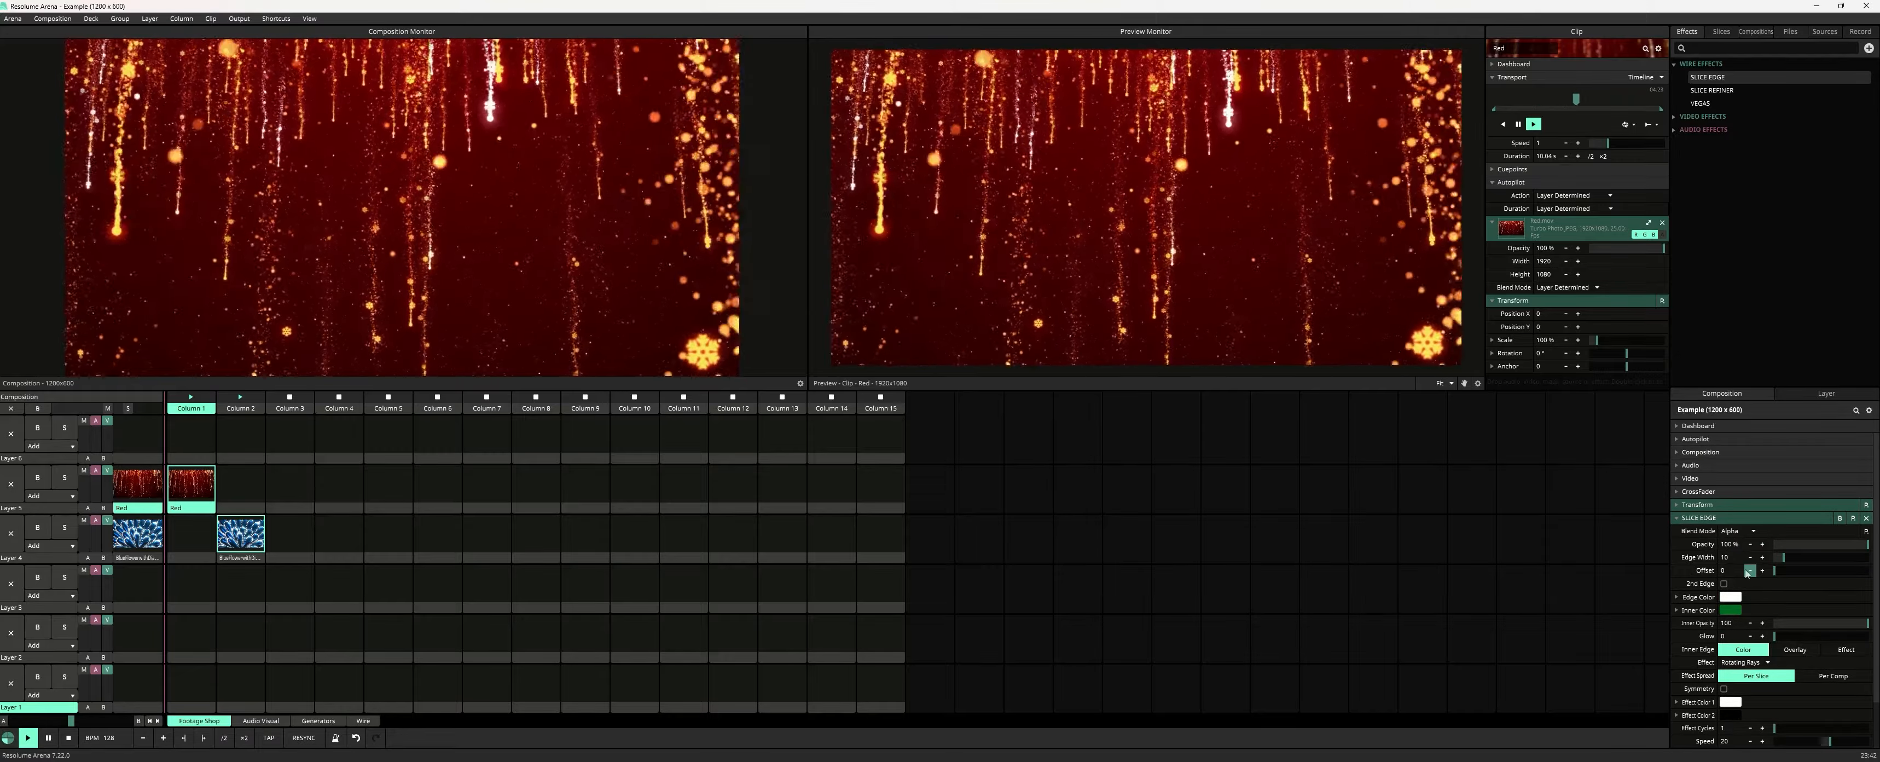
{"action": "scroll", "coordinate": [1747, 573], "scroll_direction": "down", "scroll_amount": 2}
{"action": "left_click", "coordinate": [1721, 31]}
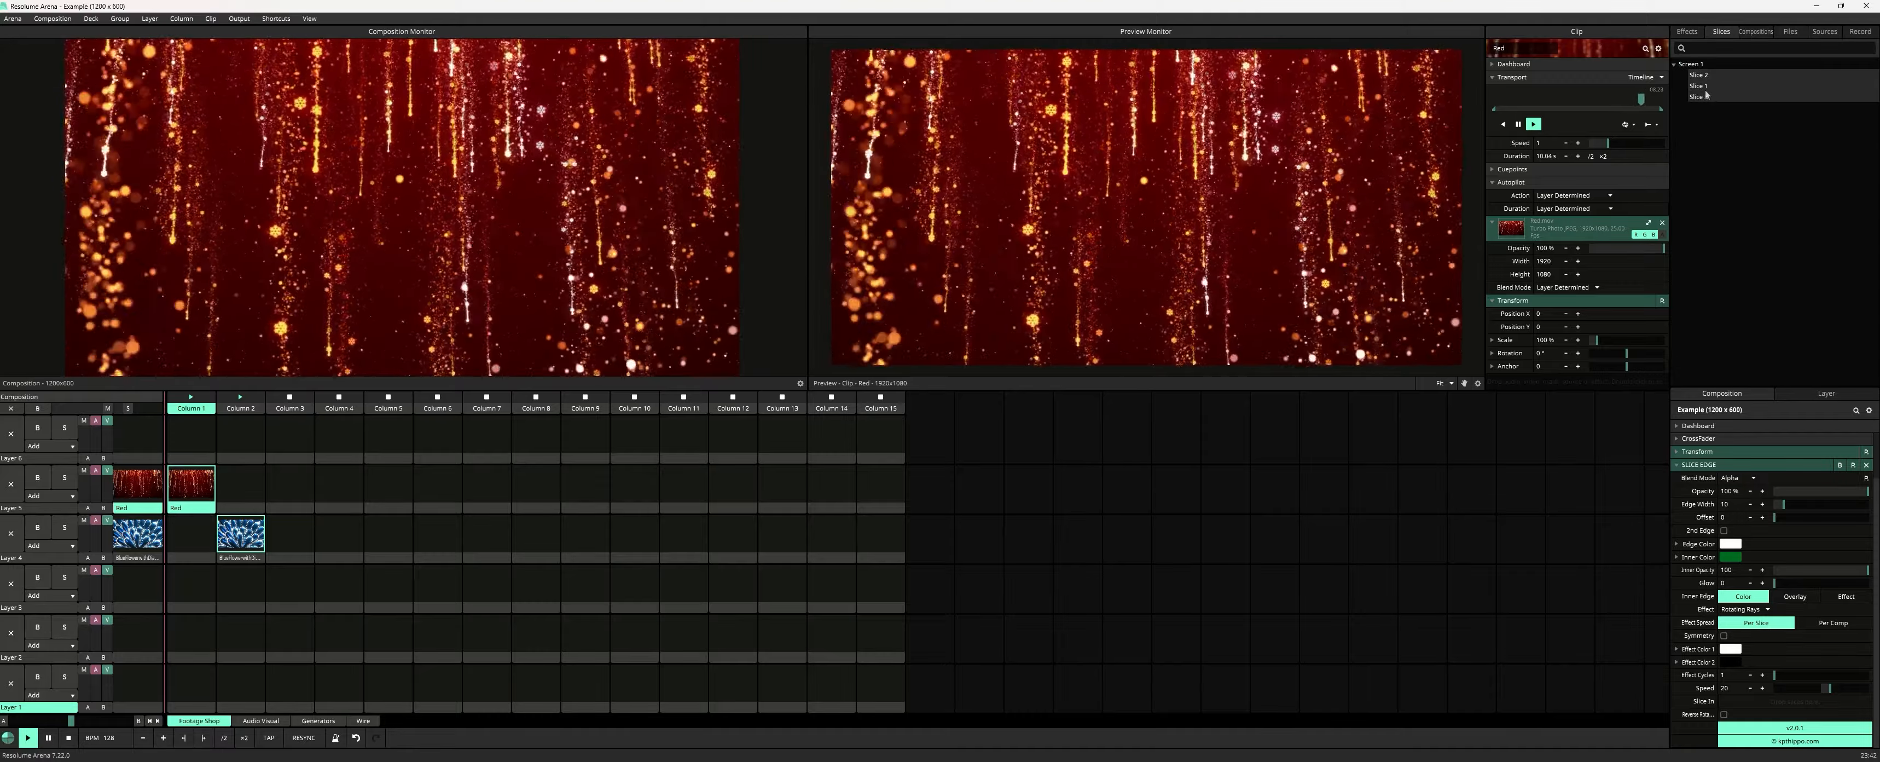
{"action": "left_click_drag", "start_coordinate": [1706, 91], "coordinate": [1747, 711]}
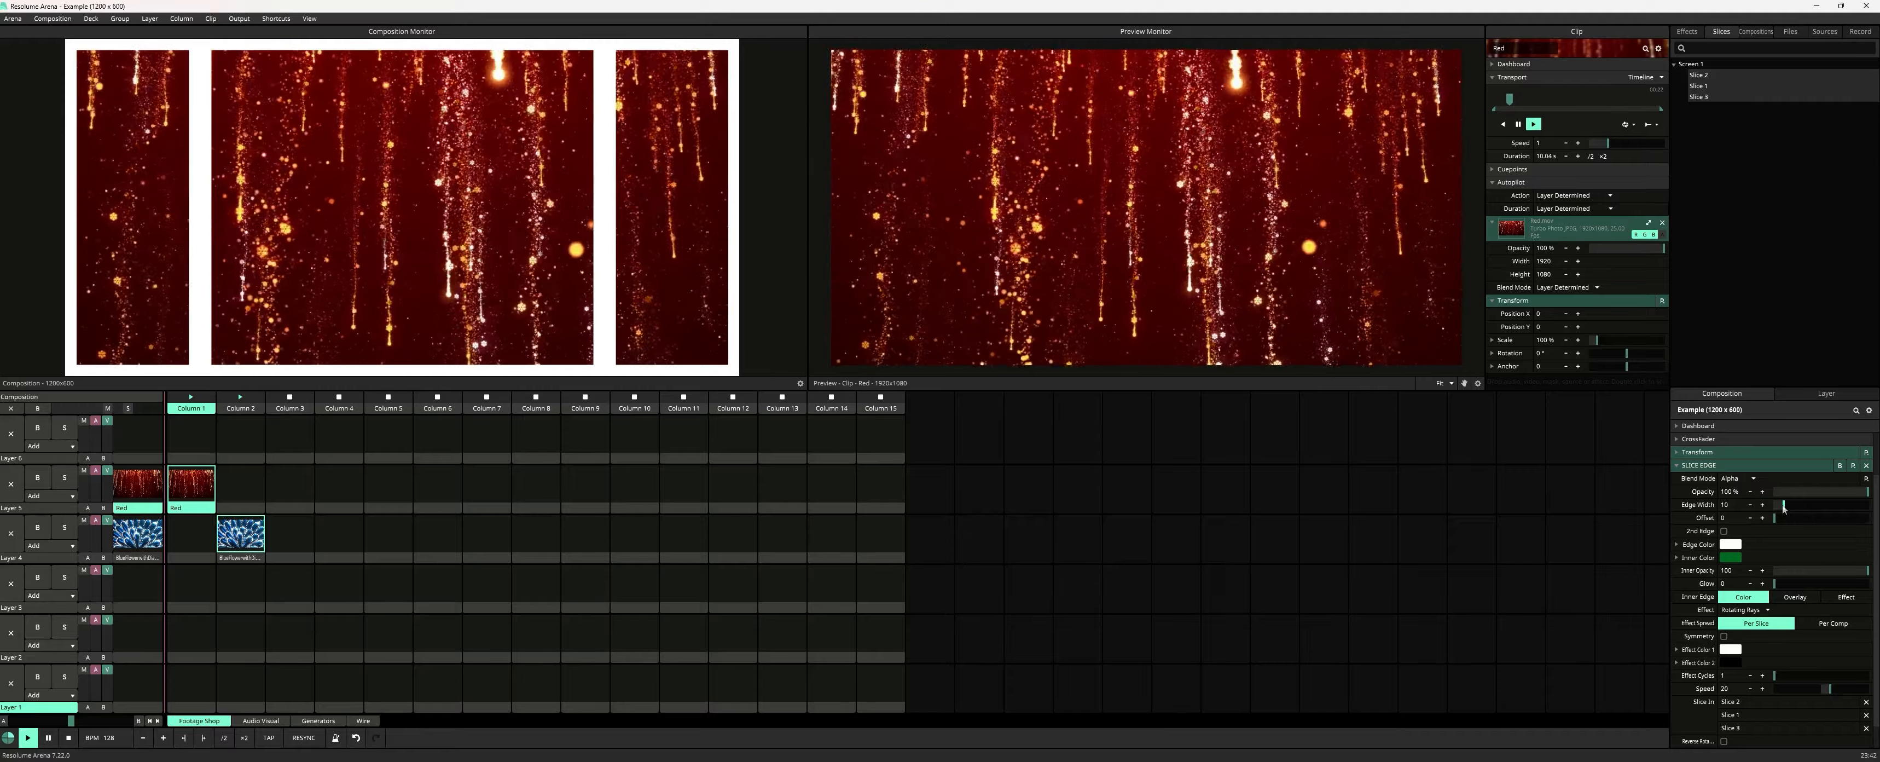
Set Slice Edge to edge width 0 and offset 18, enable its second edge, and switch the inner edge to Effect
{"action": "mouse_move", "coordinate": [1783, 508]}
{"action": "left_mouse_down"}
{"action": "mouse_move", "coordinate": [1807, 506]}
{"action": "mouse_move", "coordinate": [1778, 505]}
{"action": "left_mouse_up"}
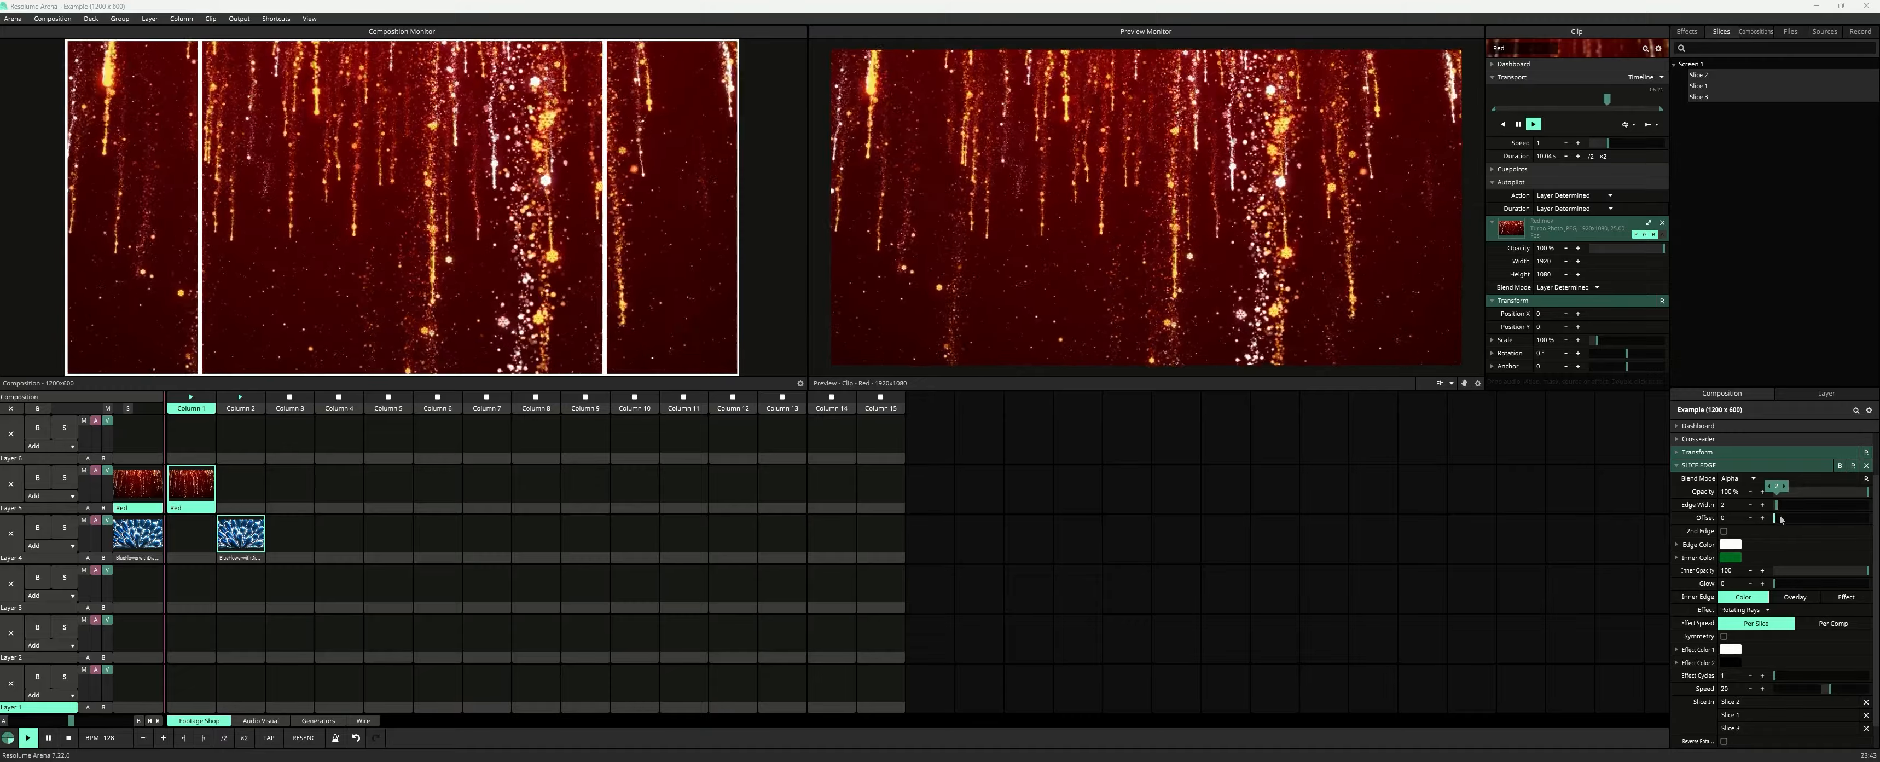
{"action": "mouse_move", "coordinate": [1775, 518]}
{"action": "left_mouse_down"}
{"action": "mouse_move", "coordinate": [1756, 515]}
{"action": "mouse_move", "coordinate": [1785, 521]}
{"action": "left_mouse_up"}
{"action": "left_click", "coordinate": [1725, 532]}
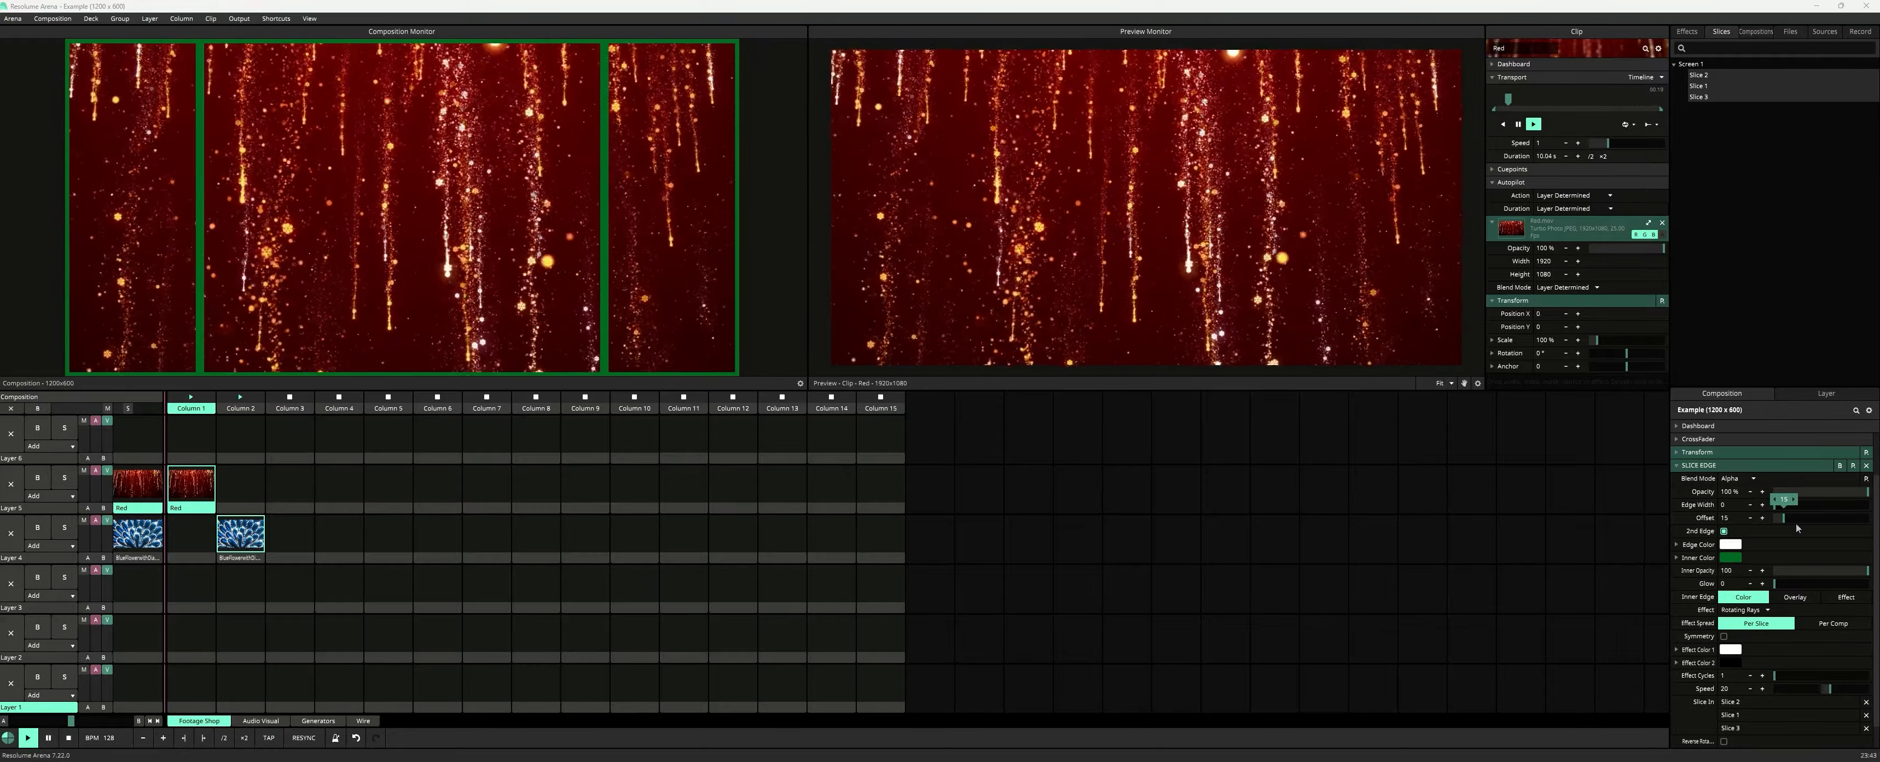
{"action": "left_click", "coordinate": [1830, 599]}
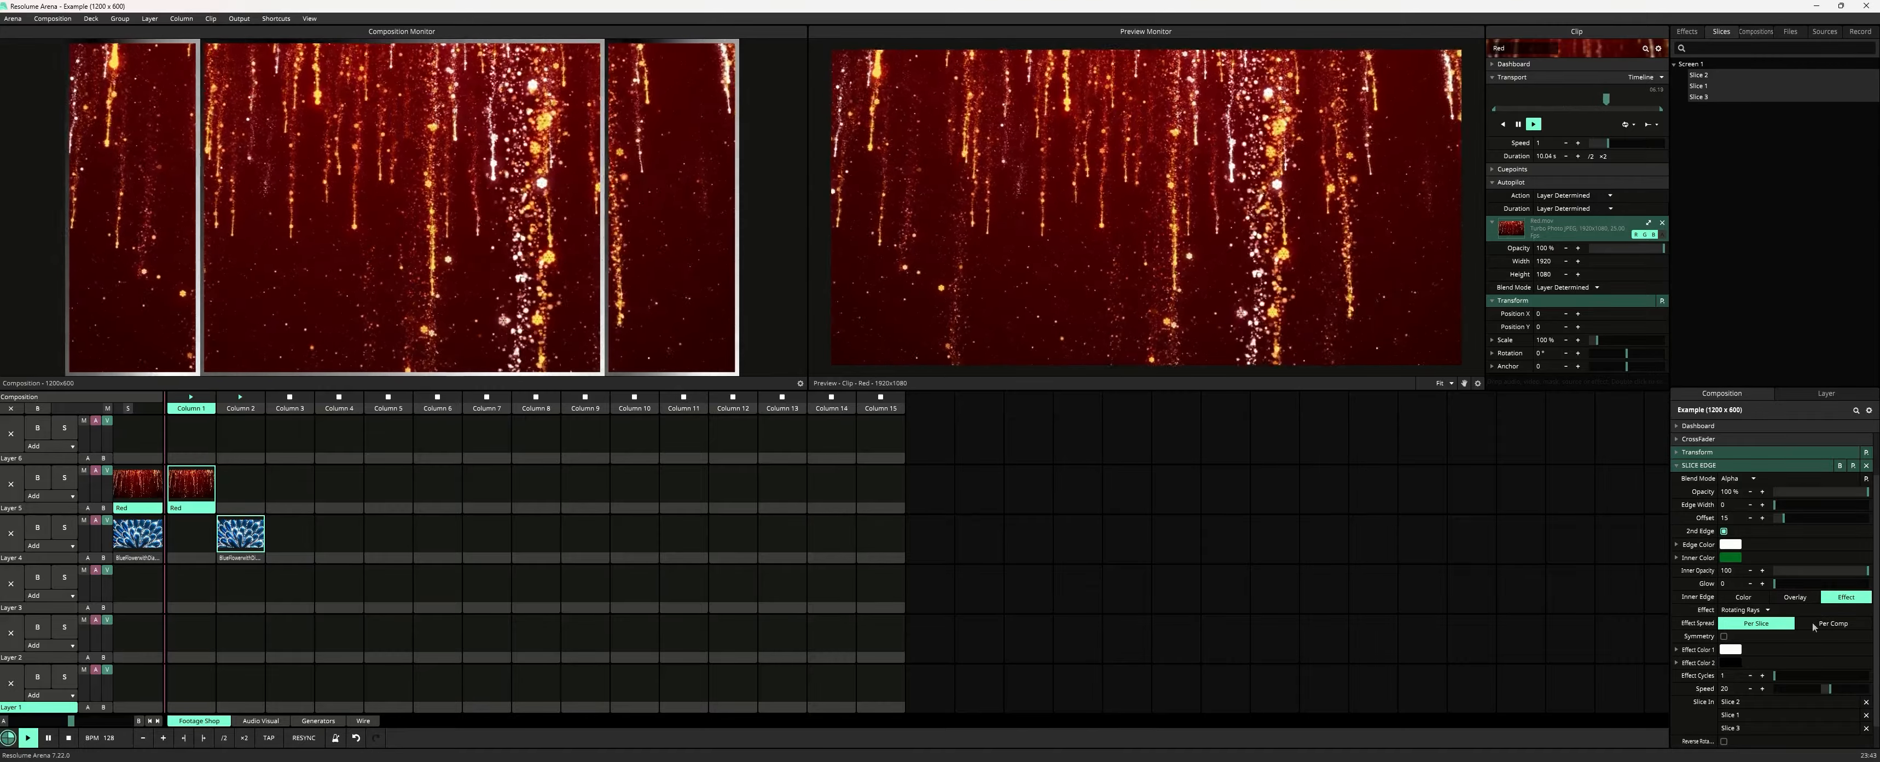
{"action": "left_click_drag", "start_coordinate": [1778, 519], "coordinate": [1786, 518]}
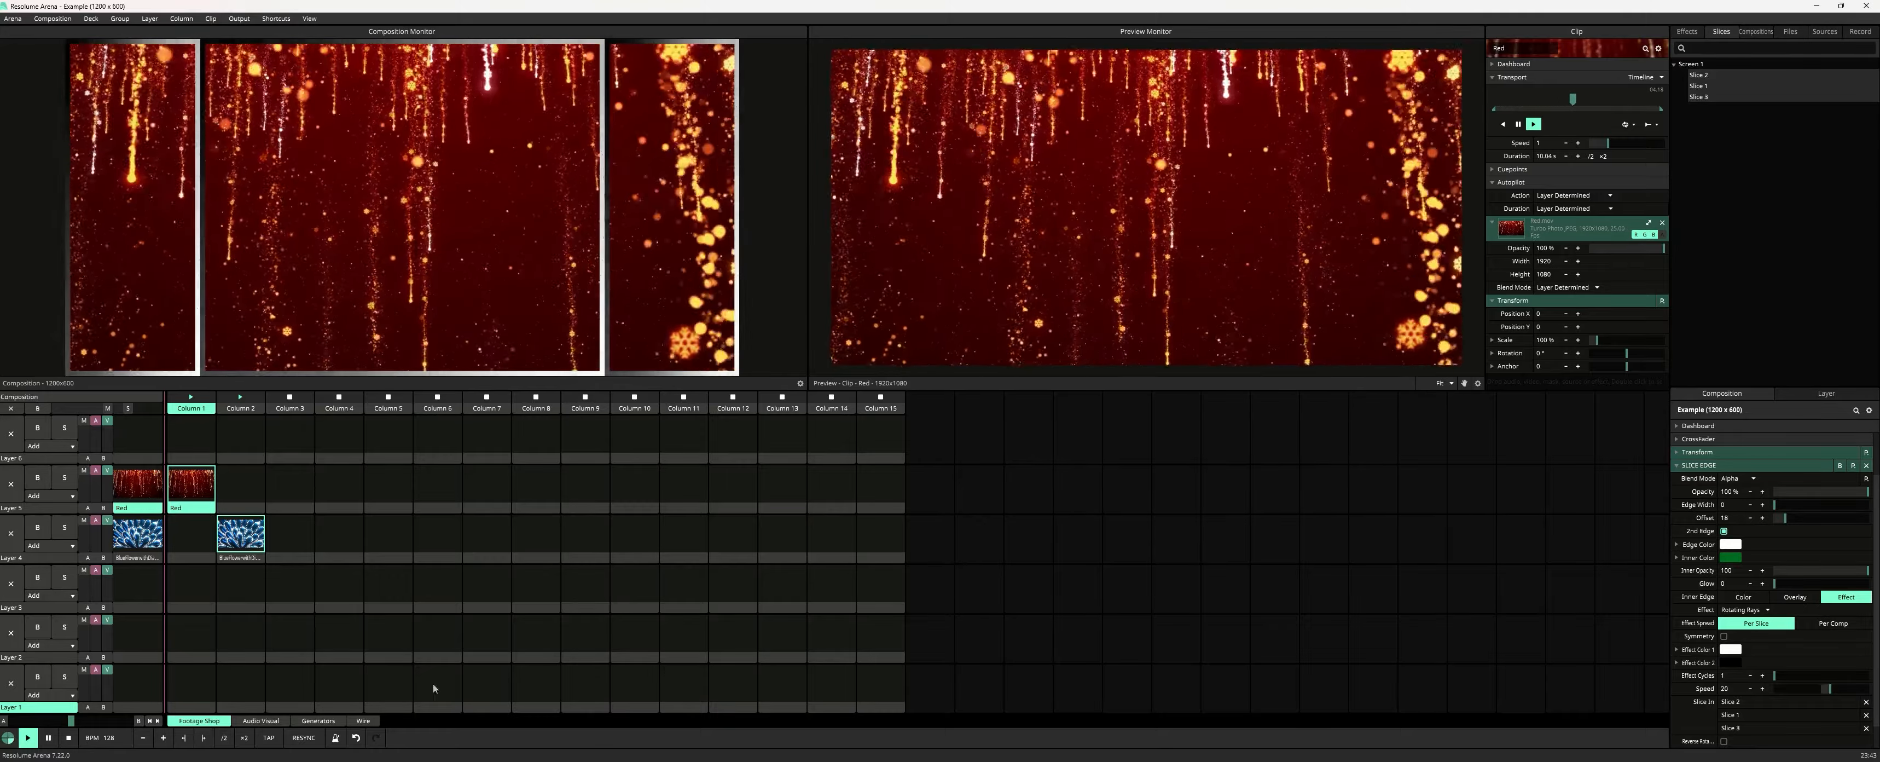
Set Slice Edge's effect cycles to 5, turn on symmetry, and set the effect speed to 23.5
{"action": "scroll", "coordinate": [1736, 646], "scroll_direction": "down", "scroll_amount": 1}
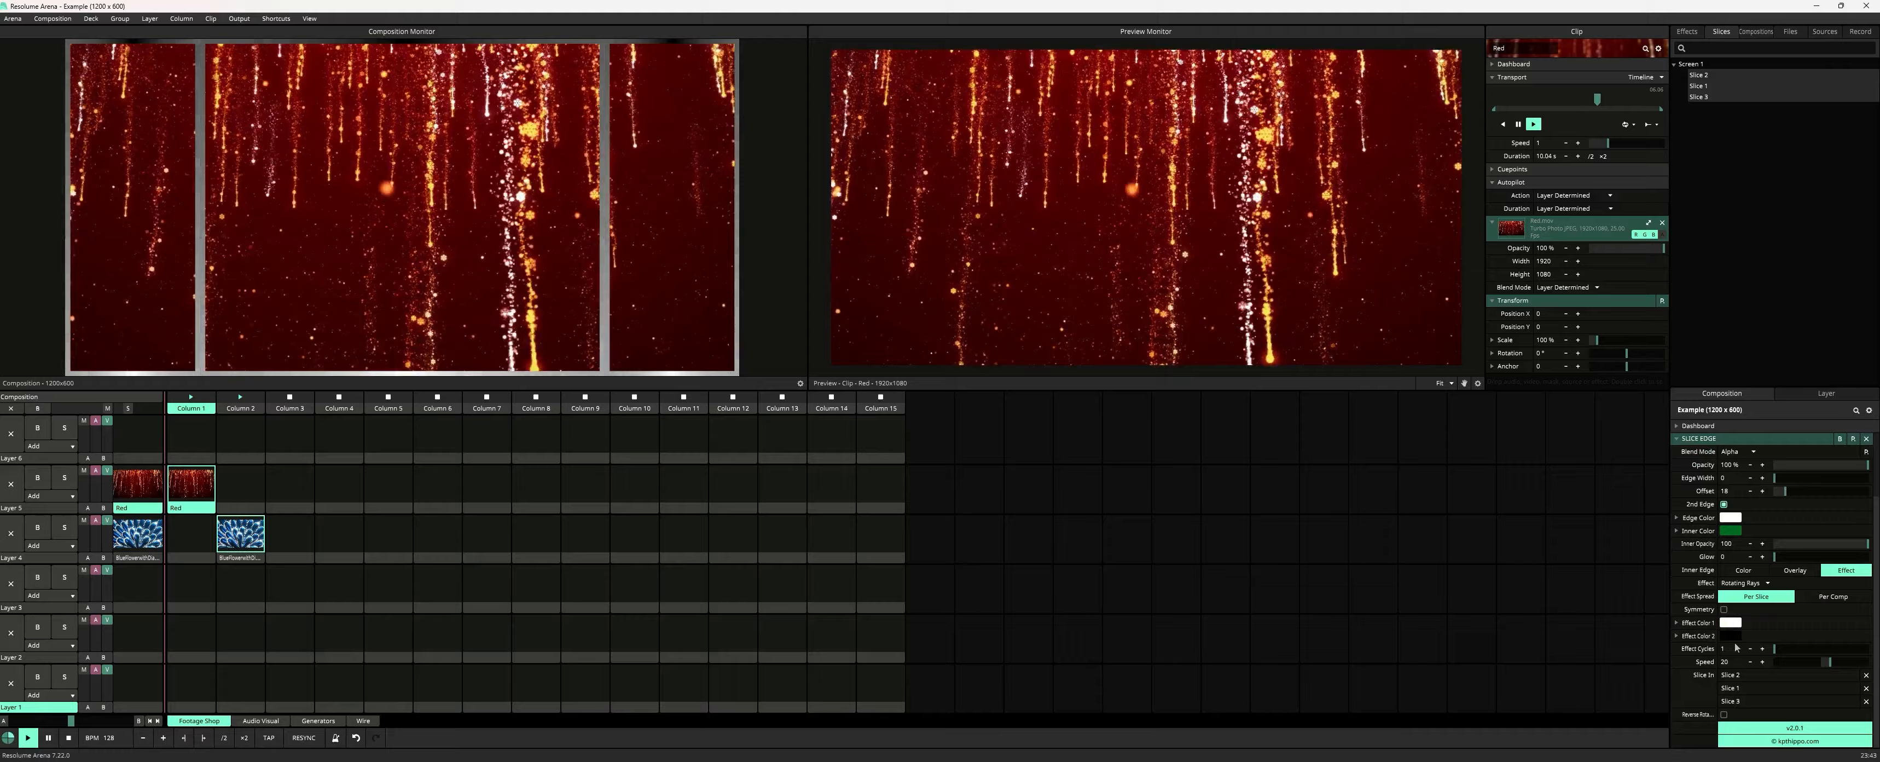
{"action": "left_click", "coordinate": [1763, 649]}
{"action": "left_click", "coordinate": [1763, 648]}
{"action": "left_click", "coordinate": [1762, 649]}
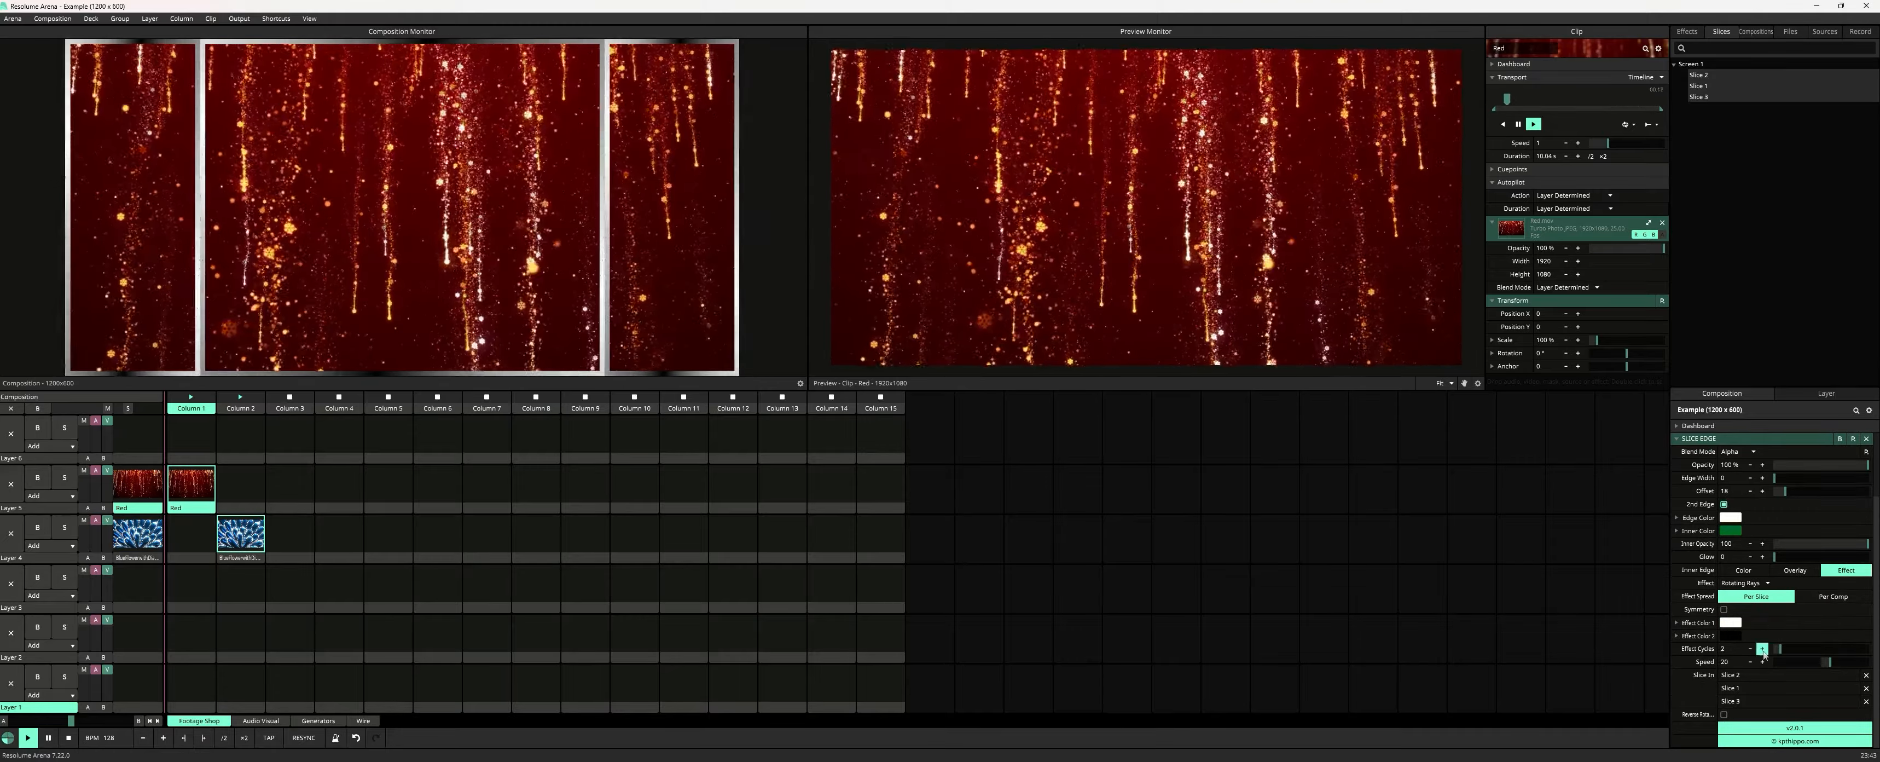
{"action": "left_click", "coordinate": [1763, 649]}
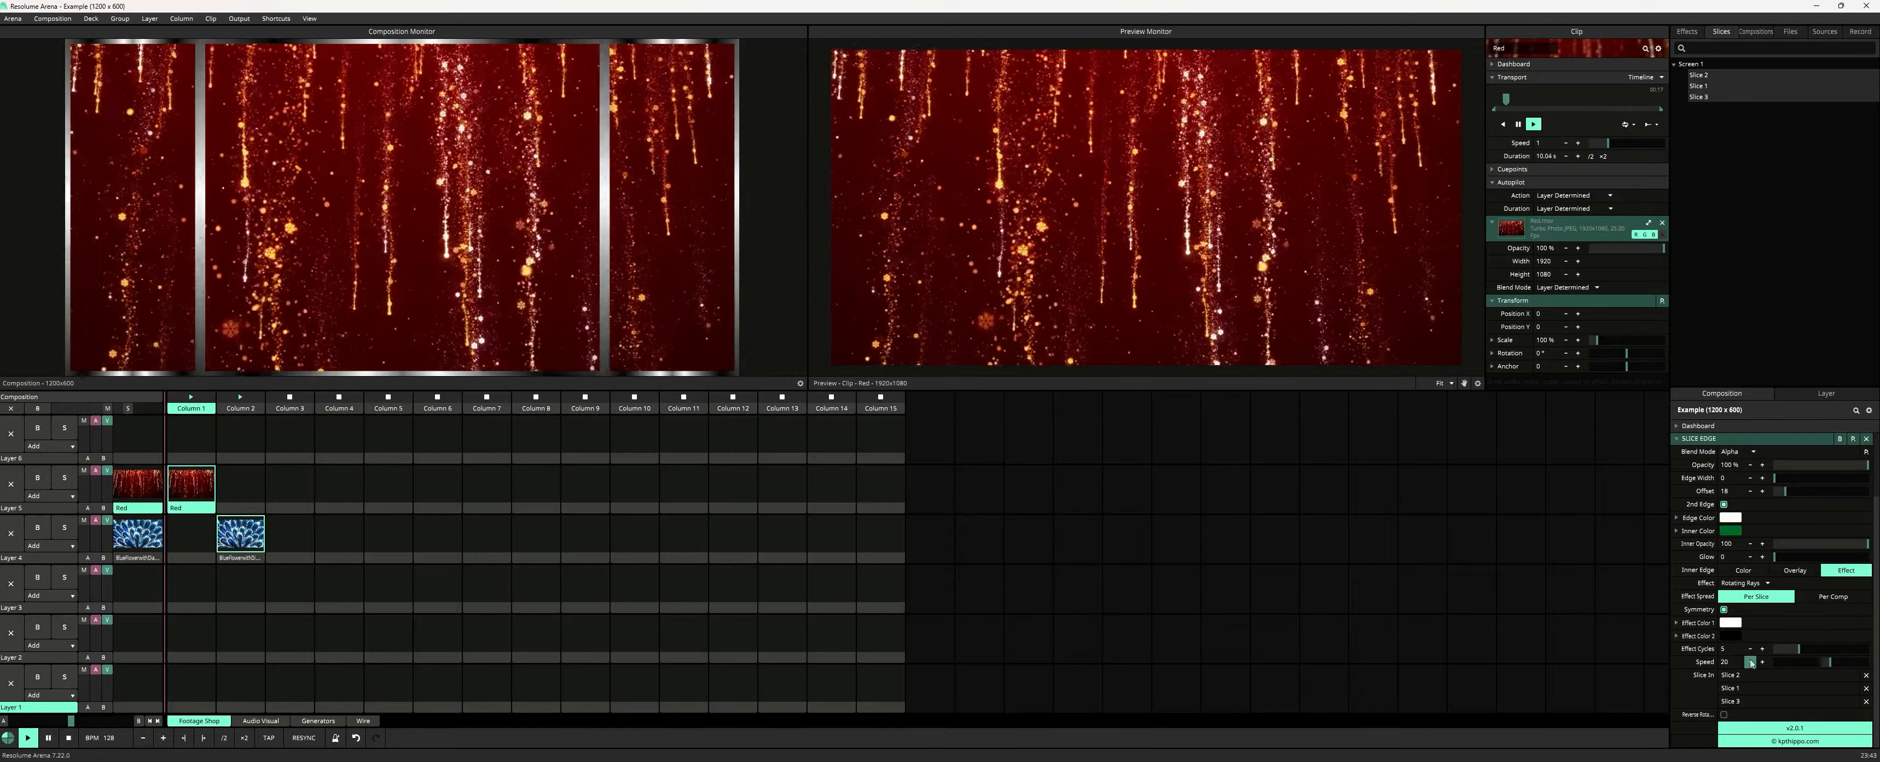
{"action": "left_click_drag", "start_coordinate": [1809, 664], "coordinate": [1774, 663]}
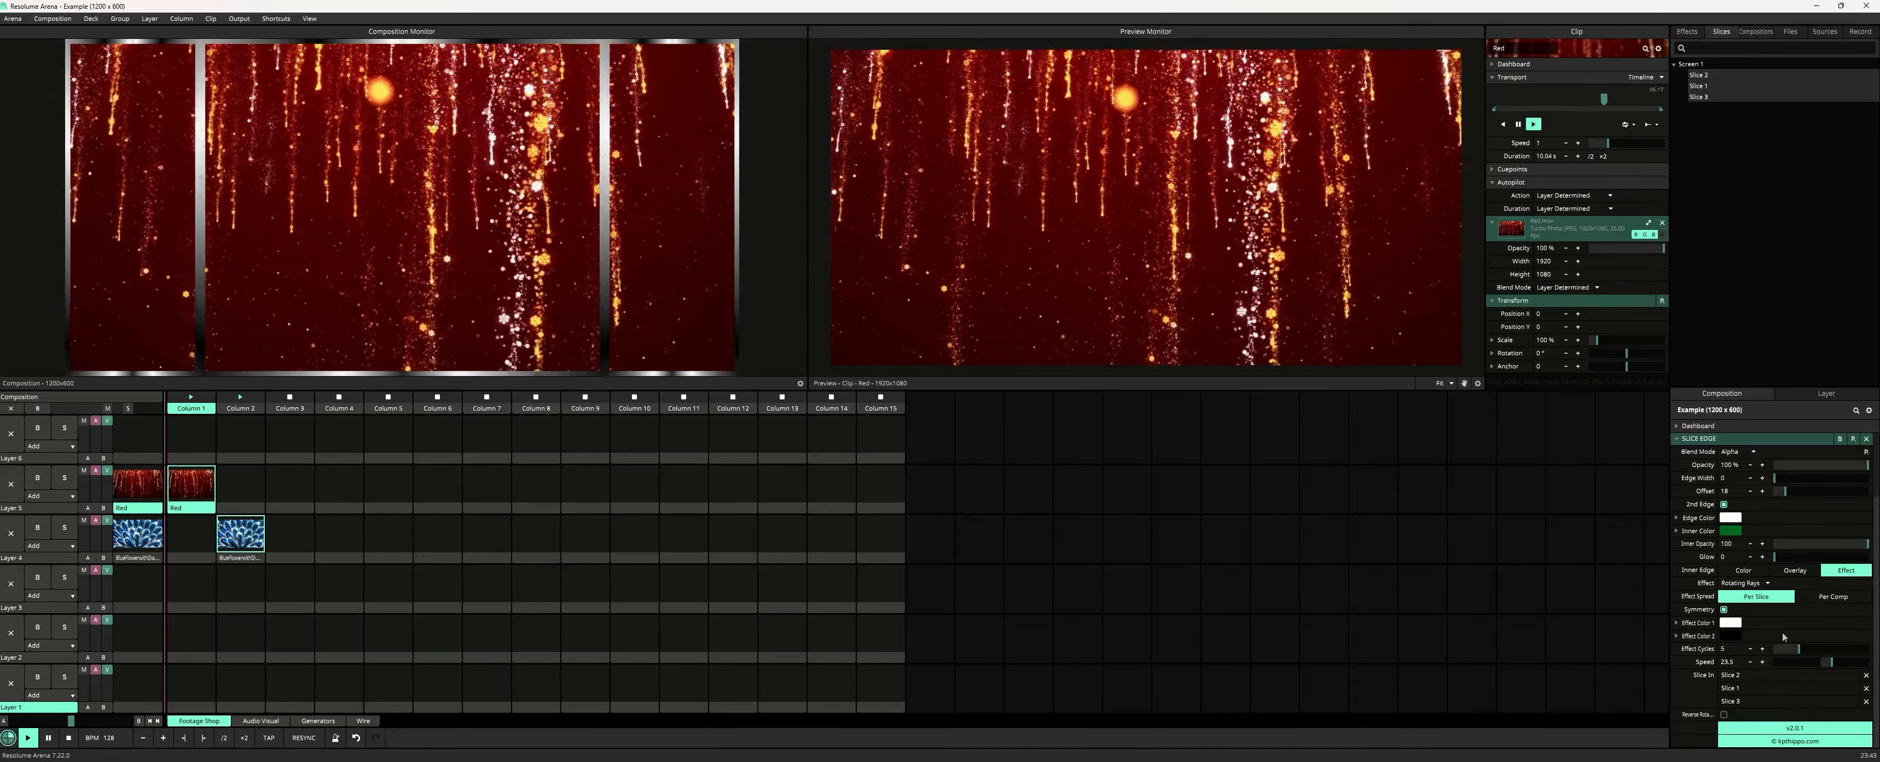
Change Slice Edge's Effect Color 1 to a light red
{"action": "left_click", "coordinate": [1736, 624]}
{"action": "mouse_move", "coordinate": [1734, 645]}
{"action": "left_mouse_down"}
{"action": "mouse_move", "coordinate": [1847, 642]}
{"action": "mouse_move", "coordinate": [1721, 637]}
{"action": "left_mouse_up"}
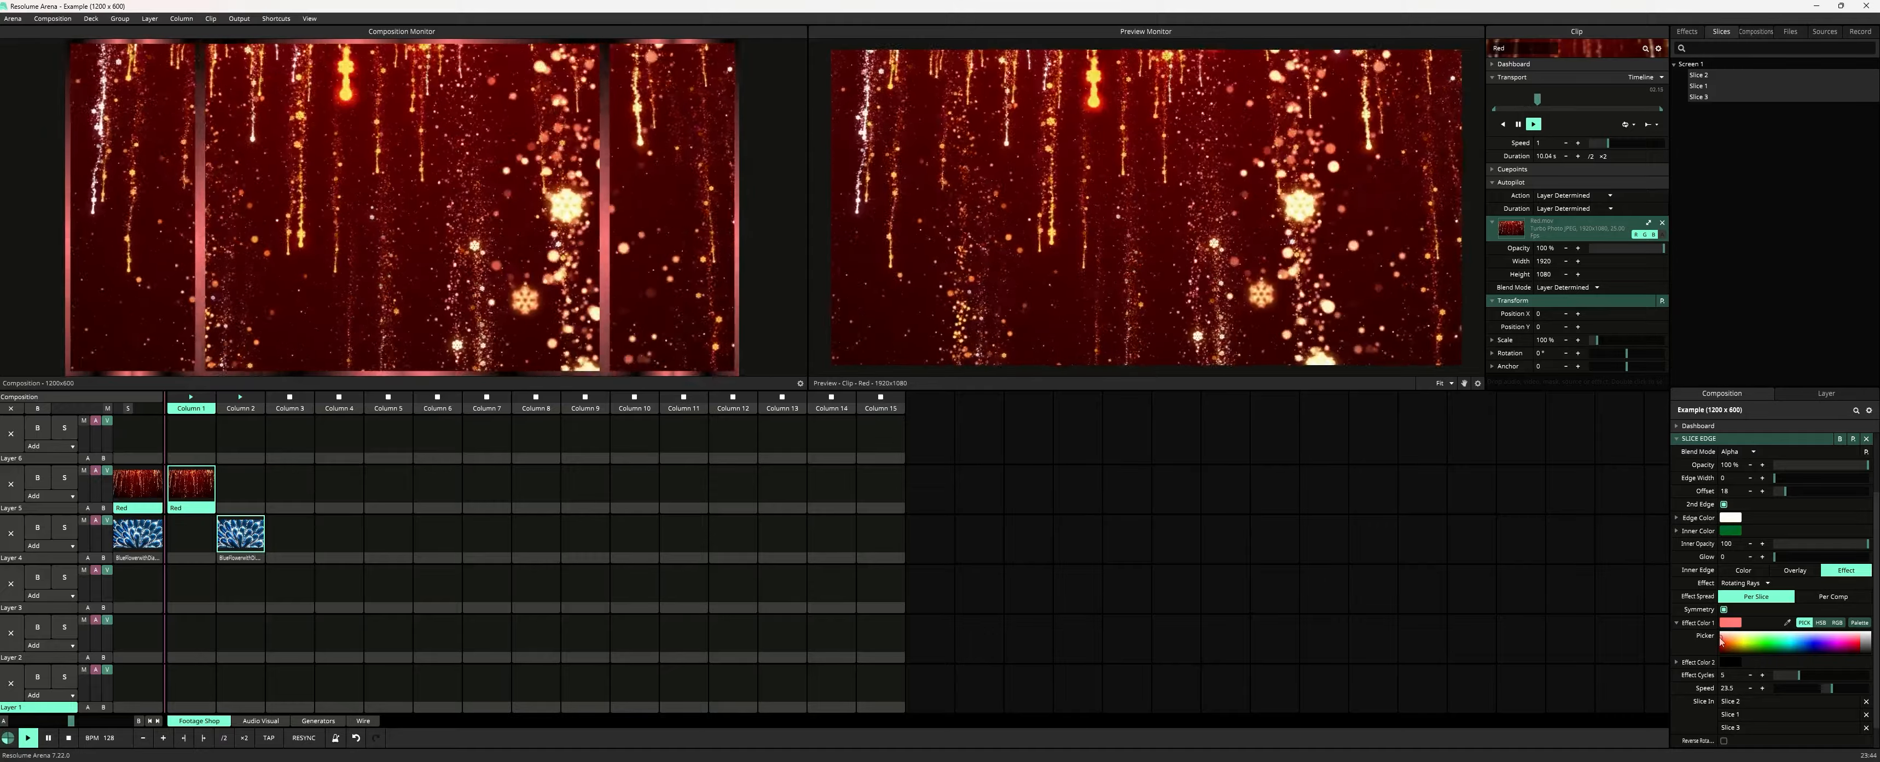